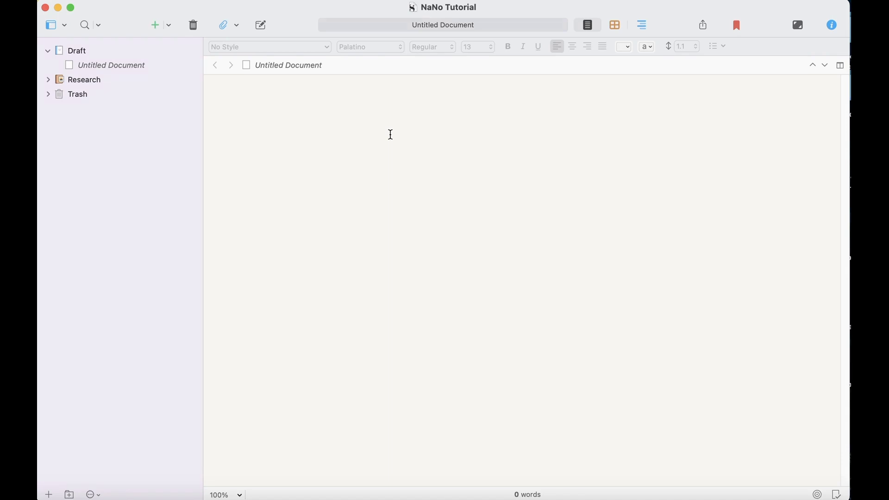
Set the project's draft target to 50,000 words, with the Project Targets panel placed over the editor.
{"action": "left_click", "coordinate": [260, 0]}
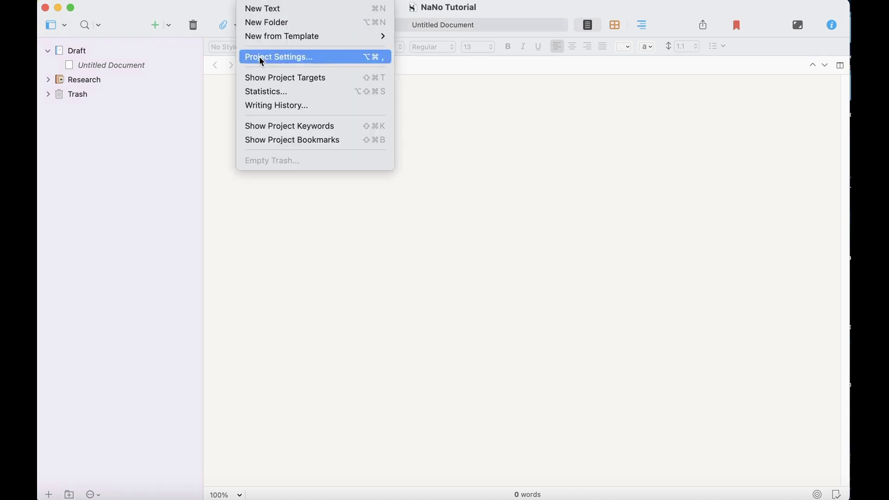
{"action": "left_click", "coordinate": [260, 77]}
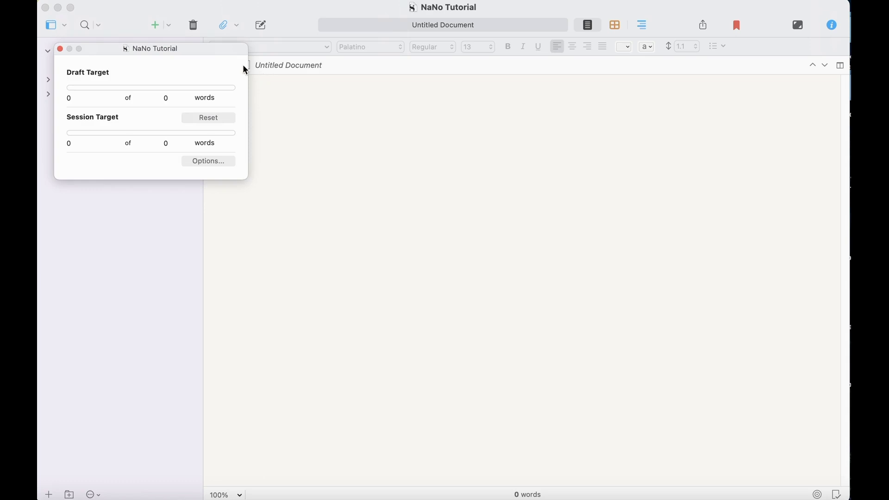
{"action": "left_click_drag", "start_coordinate": [179, 51], "coordinate": [389, 97]}
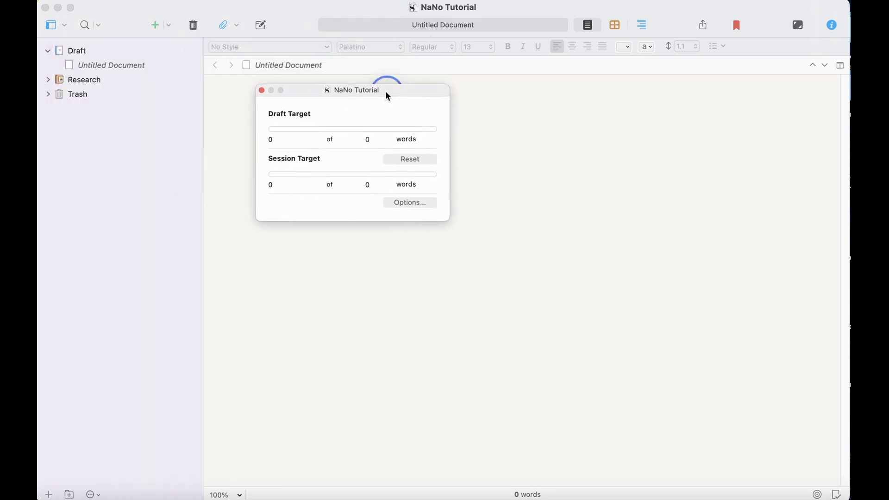
{"action": "left_click", "coordinate": [366, 139]}
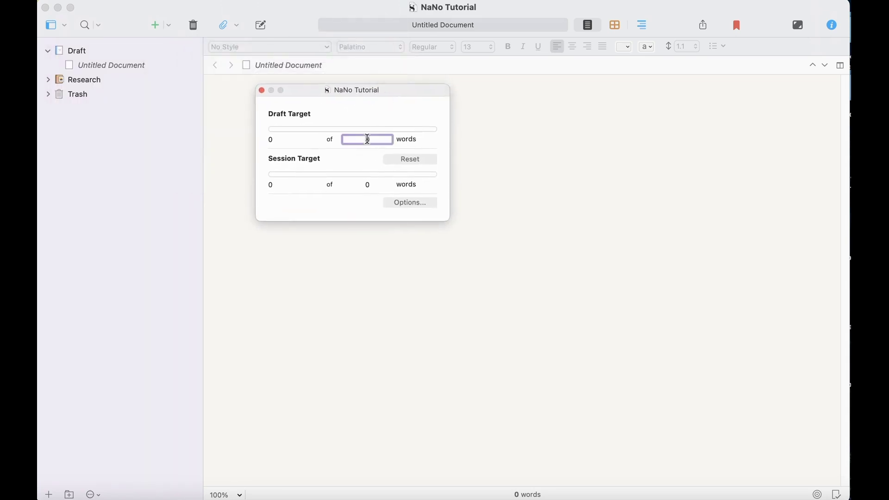
{"action": "type", "text": "50,000"}
{"action": "key", "text": "Return"}
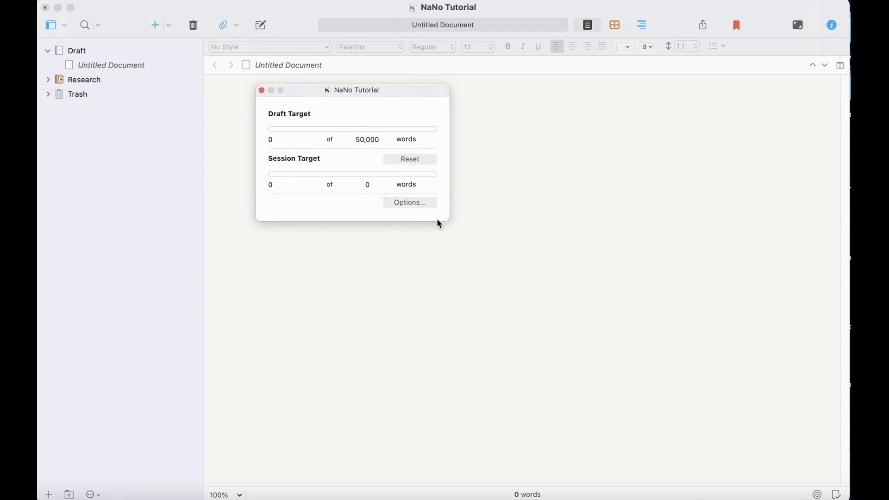
Give the draft target a deadline of 11/30/2023 and turn on target notifications.
{"action": "left_click", "coordinate": [421, 202]}
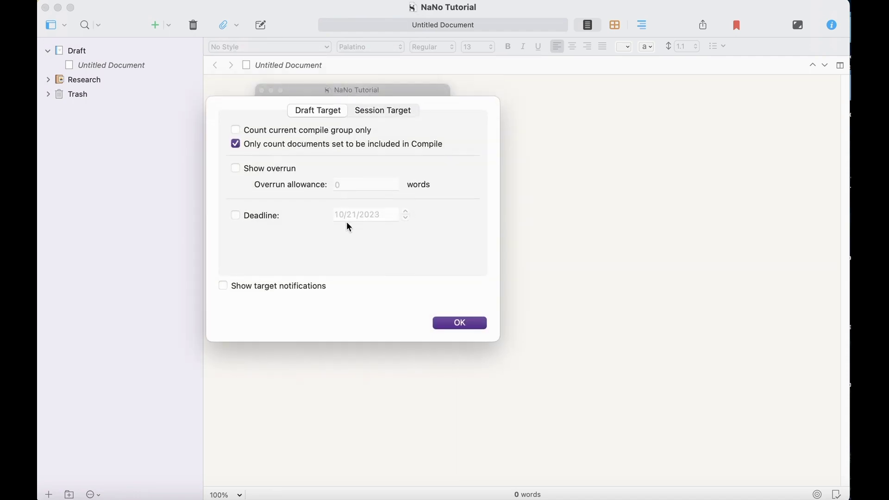
{"action": "left_click", "coordinate": [235, 216]}
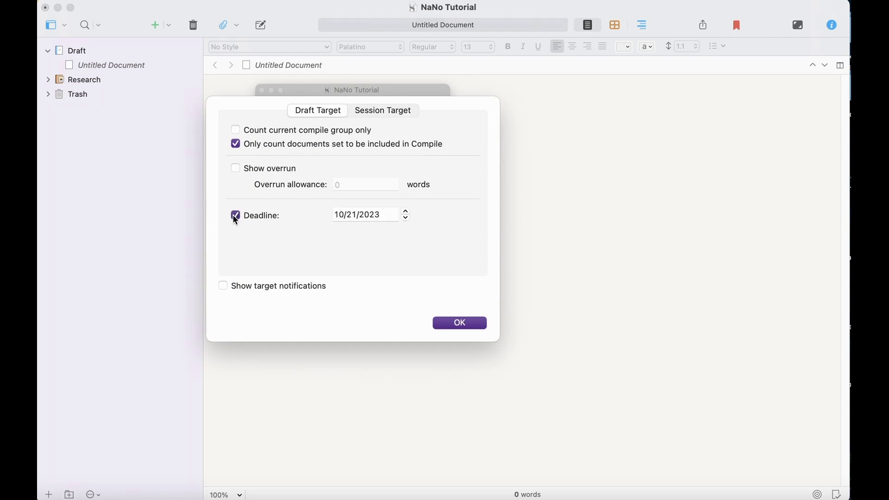
{"action": "left_click", "coordinate": [340, 217]}
{"action": "type", "text": "11/30"}
{"action": "left_click", "coordinate": [224, 287]}
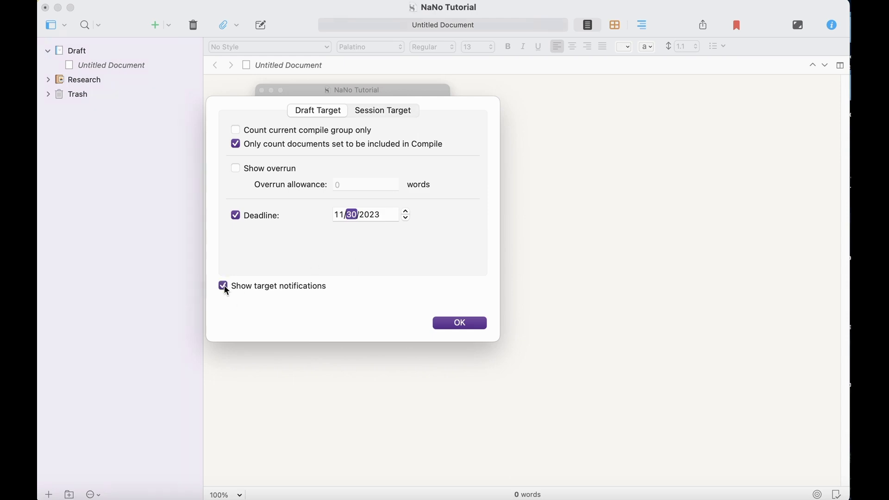
{"action": "left_click", "coordinate": [460, 323]}
{"action": "left_click", "coordinate": [412, 217]}
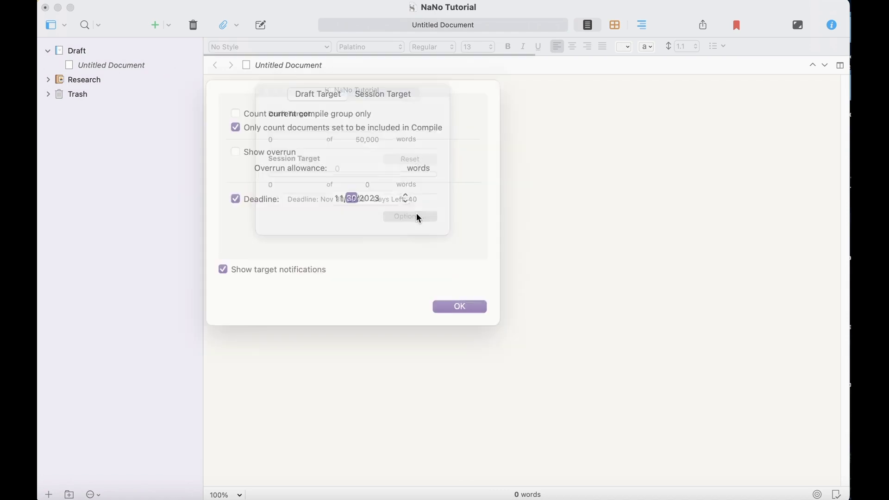
Calculate the session target from the draft deadline, writing on deadline day and Sun, Mon, Wed, Fri, Sat.
{"action": "left_click", "coordinate": [388, 111]}
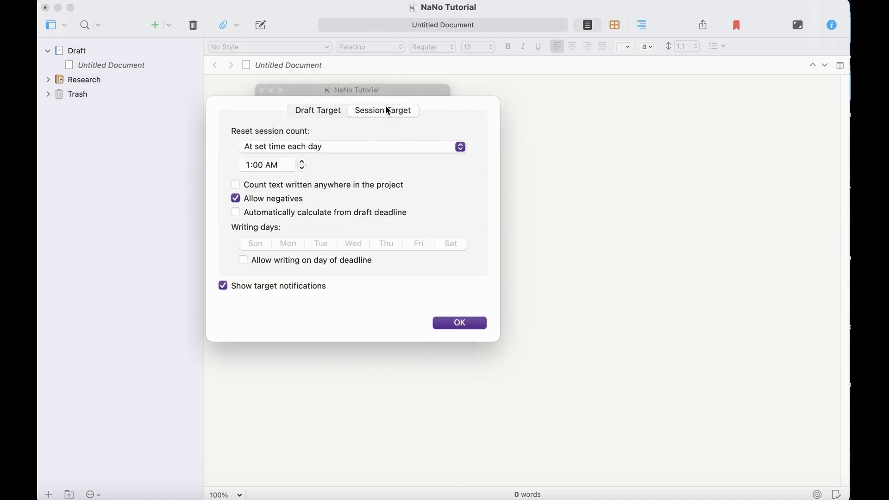
{"action": "left_click", "coordinate": [236, 213]}
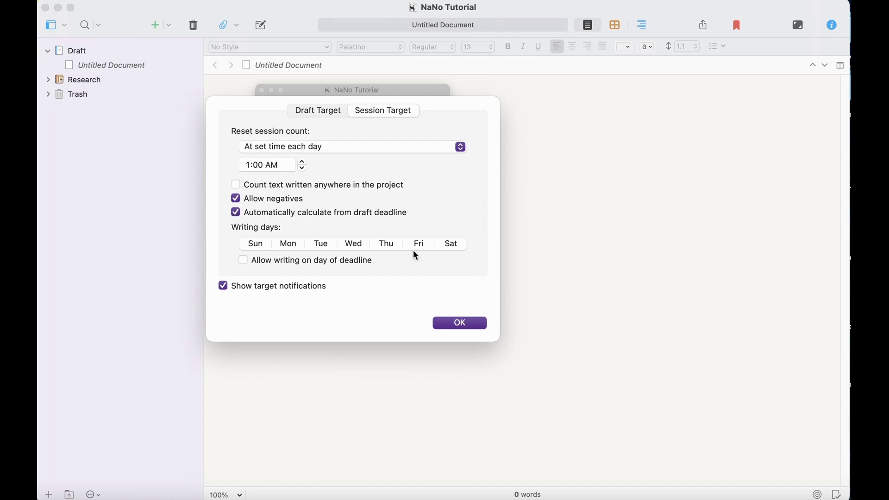
{"action": "left_click", "coordinate": [243, 262]}
{"action": "left_click", "coordinate": [423, 248]}
{"action": "left_click", "coordinate": [461, 246]}
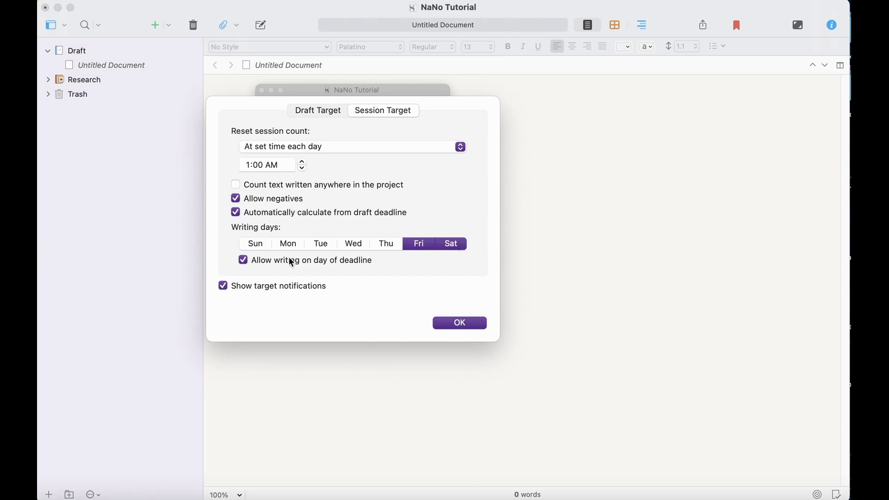
{"action": "left_click", "coordinate": [253, 249]}
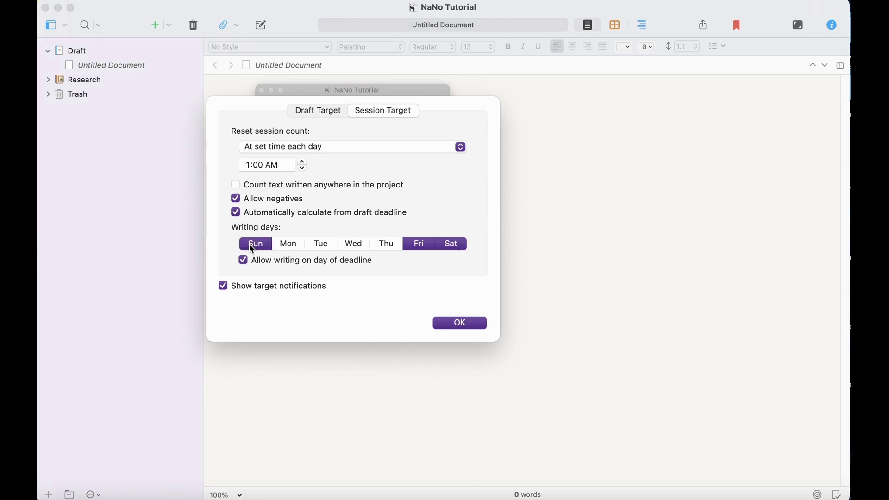
{"action": "left_click", "coordinate": [290, 245]}
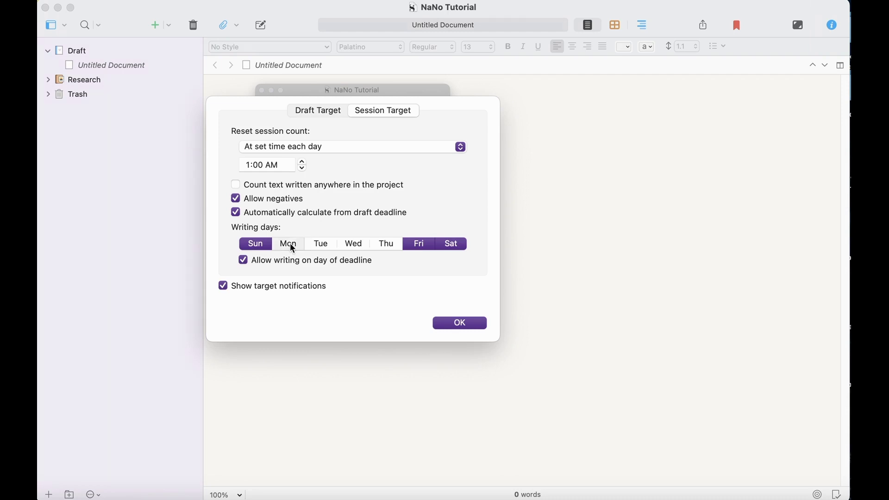
{"action": "left_click", "coordinate": [353, 247]}
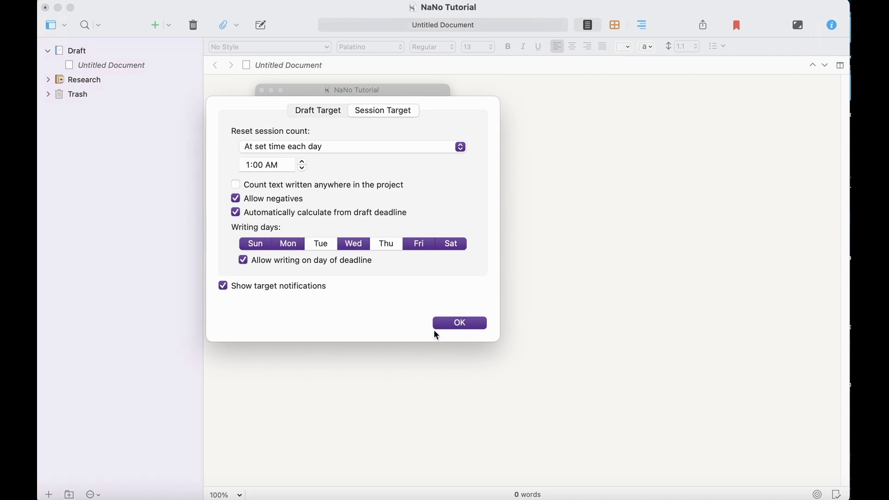
{"action": "left_click", "coordinate": [460, 324]}
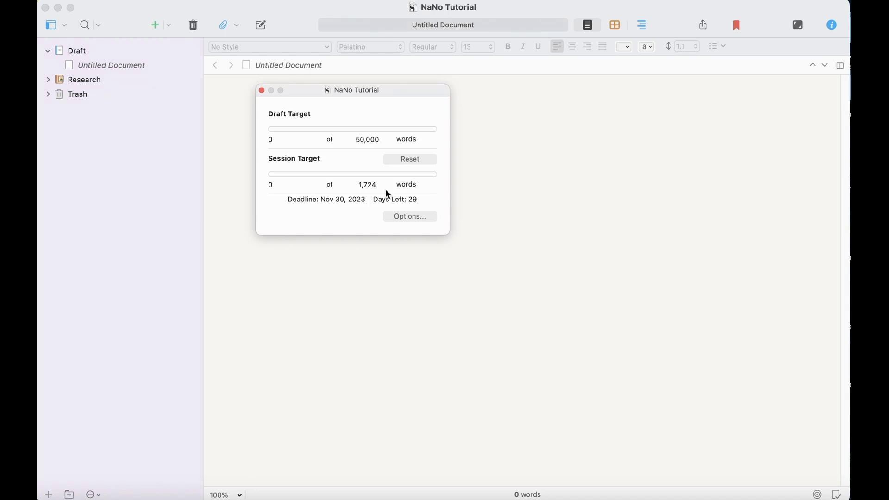
Return to the main project window with the 1,724-word session target set.
{"action": "left_click", "coordinate": [509, 29]}
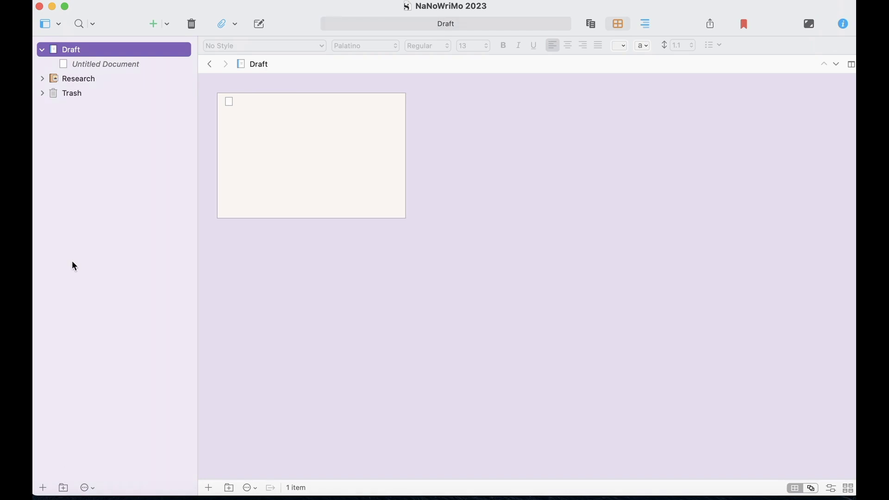
Rename the Draft folder to Manuscript.
{"action": "left_click", "coordinate": [108, 52]}
{"action": "left_click", "coordinate": [103, 48]}
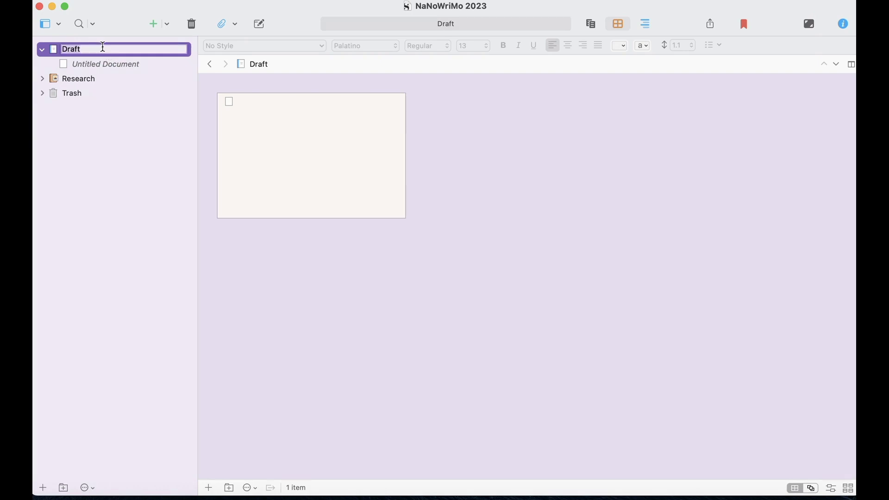
{"action": "type", "text": "Manuscript"}
{"action": "key", "text": "Return"}
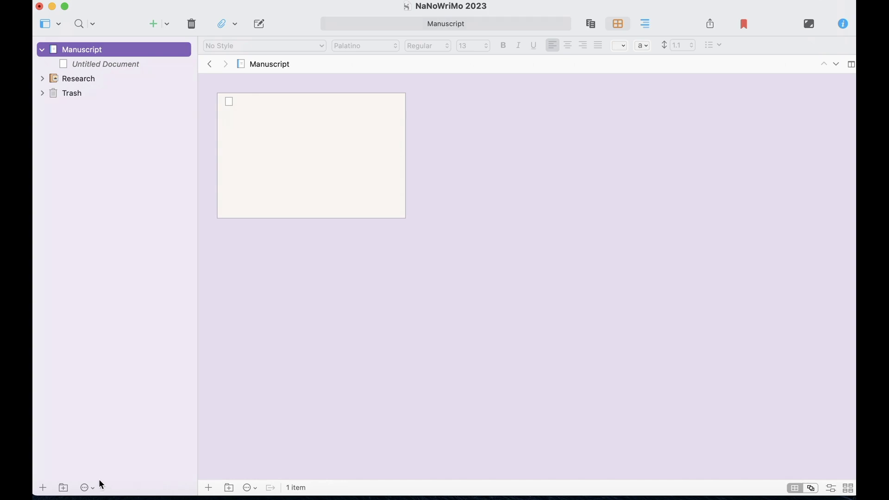
Add three new folders under Manuscript and move the Untitled Document to the Trash.
{"action": "left_click", "coordinate": [63, 488]}
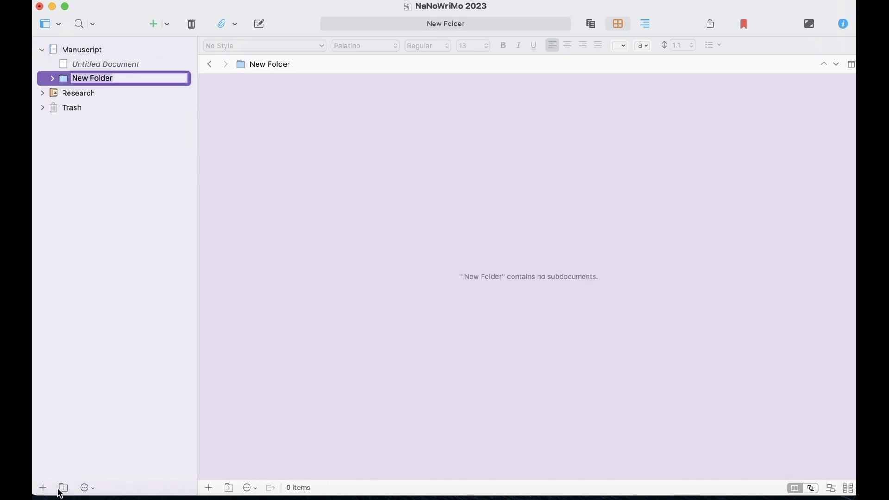
{"action": "left_click", "coordinate": [63, 488]}
{"action": "left_click", "coordinate": [64, 488]}
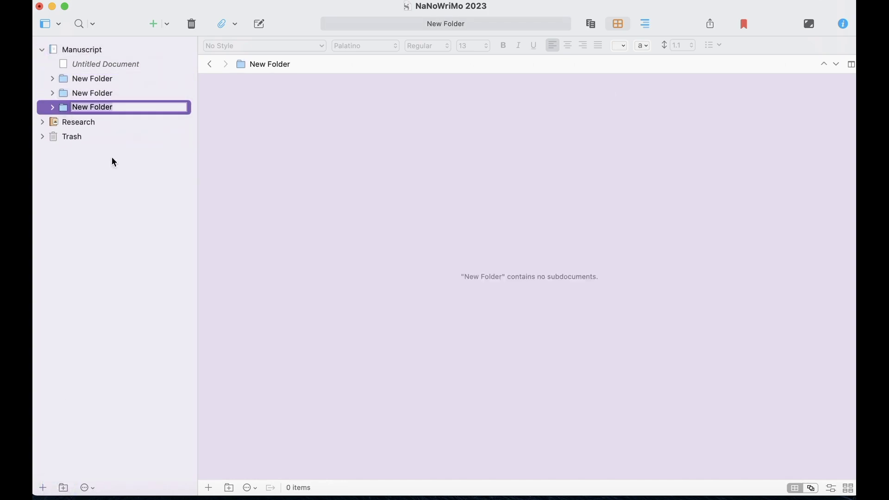
{"action": "left_click", "coordinate": [111, 65]}
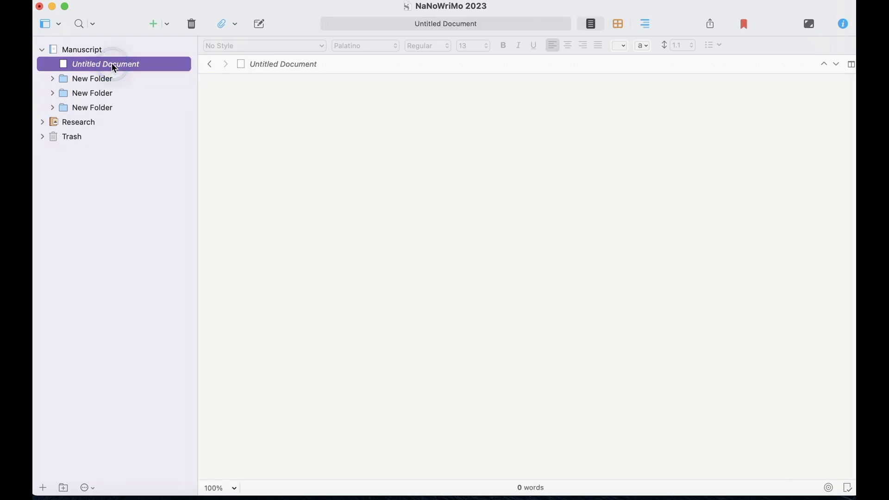
{"action": "right_click", "coordinate": [112, 66]}
{"action": "left_click", "coordinate": [128, 99]}
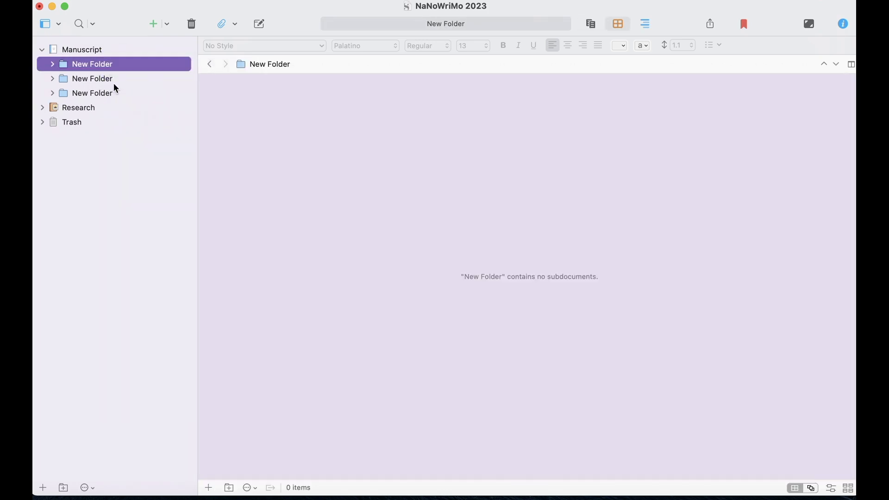
Name the three new folders Act I, Act II and Act III.
{"action": "double_click", "coordinate": [95, 63]}
{"action": "type", "text": "Act I"}
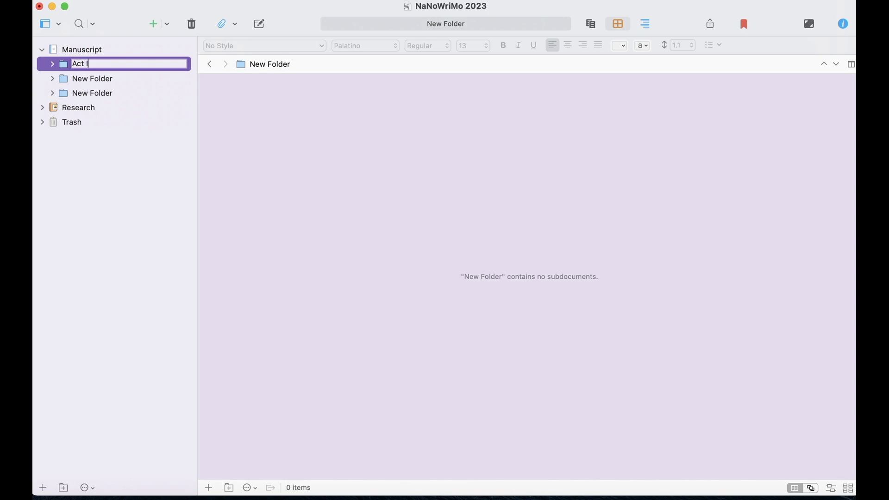
{"action": "key", "text": "Return"}
{"action": "double_click", "coordinate": [91, 79]}
{"action": "type", "text": "Act II"}
{"action": "key", "text": "Return"}
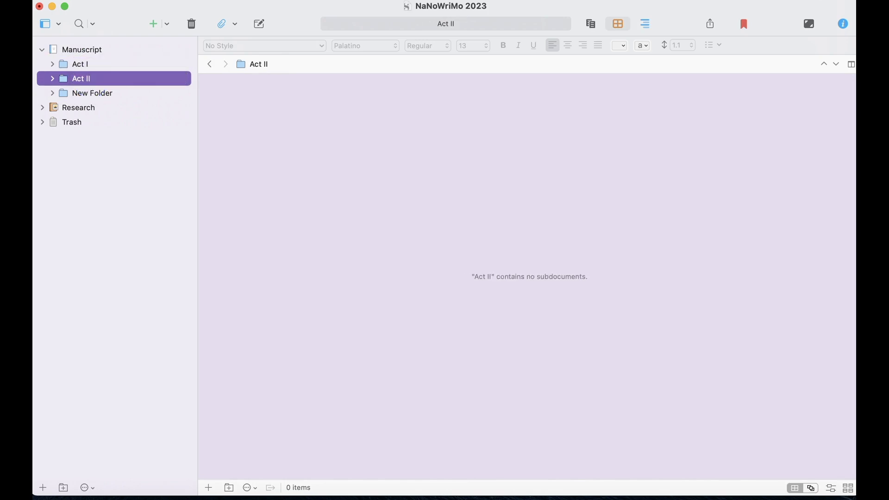
{"action": "double_click", "coordinate": [86, 92]}
{"action": "type", "text": "Act III"}
{"action": "key", "text": "Return"}
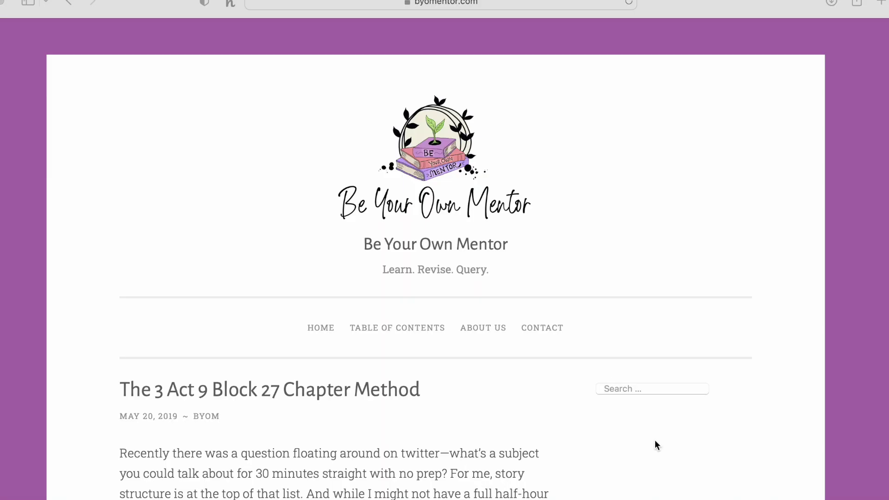
Read down the 3 Act 9 Block 27 Chapter Method post, then add new folders after Act I.
{"action": "scroll", "coordinate": [871, 292], "scroll_direction": "down", "scroll_amount": 1}
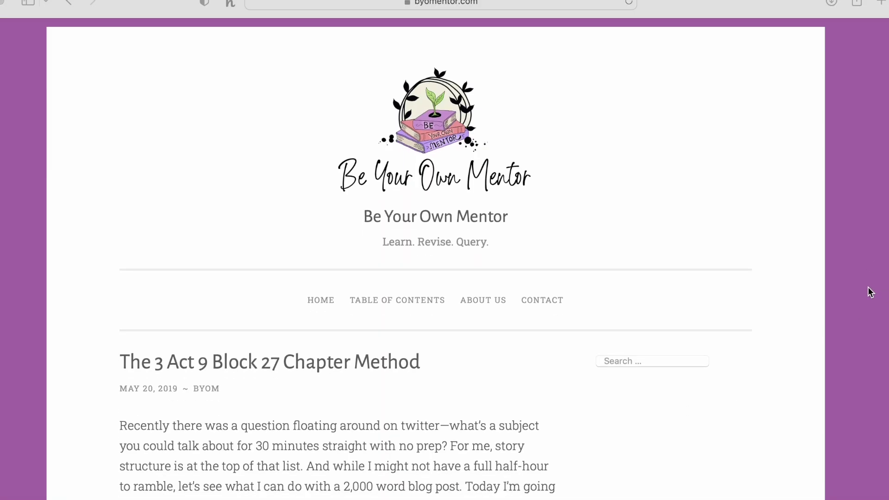
{"action": "scroll", "coordinate": [871, 292], "scroll_direction": "down", "scroll_amount": 3}
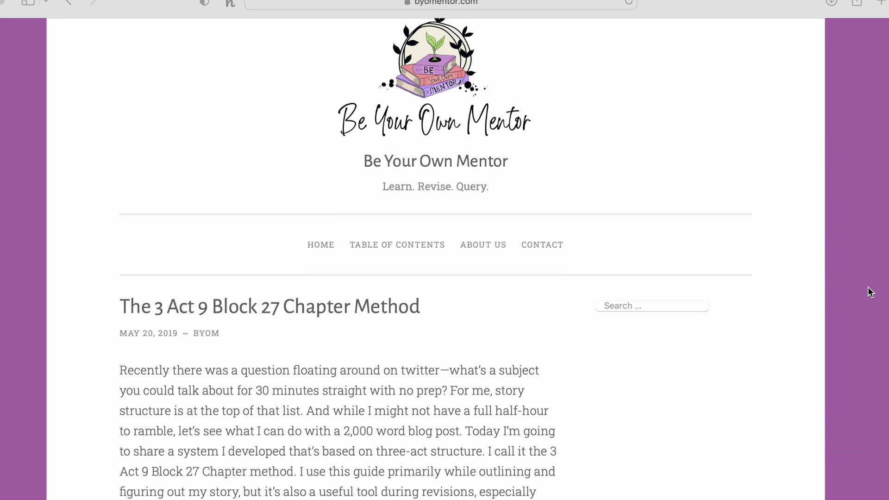
{"action": "scroll", "coordinate": [870, 292], "scroll_direction": "down", "scroll_amount": 4}
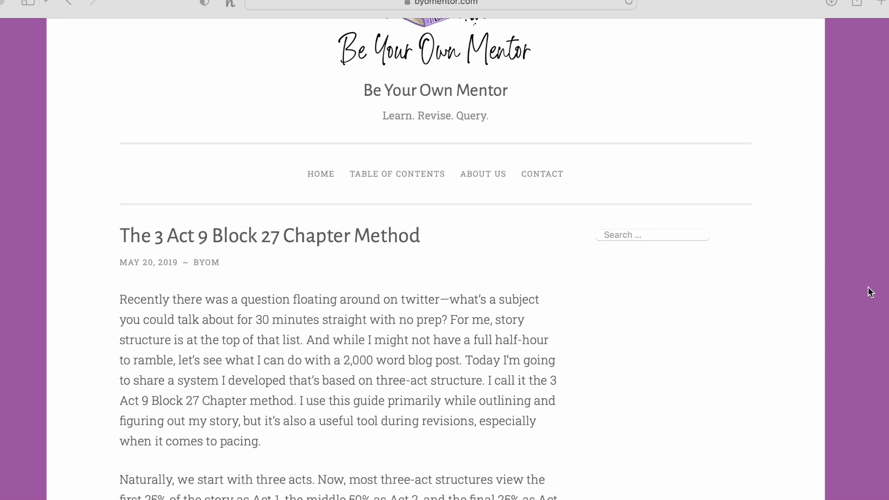
{"action": "scroll", "coordinate": [870, 292], "scroll_direction": "down", "scroll_amount": 3}
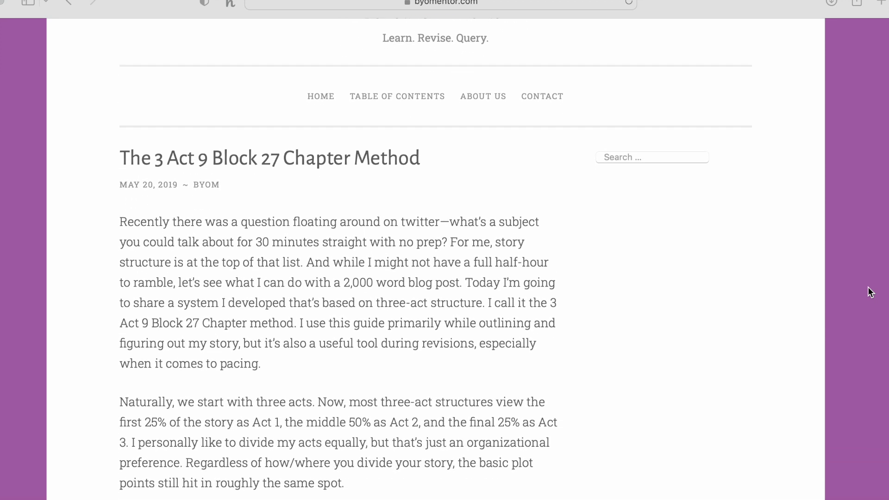
{"action": "scroll", "coordinate": [870, 292], "scroll_direction": "down", "scroll_amount": 1}
{"action": "scroll", "coordinate": [870, 292], "scroll_direction": "down", "scroll_amount": 3}
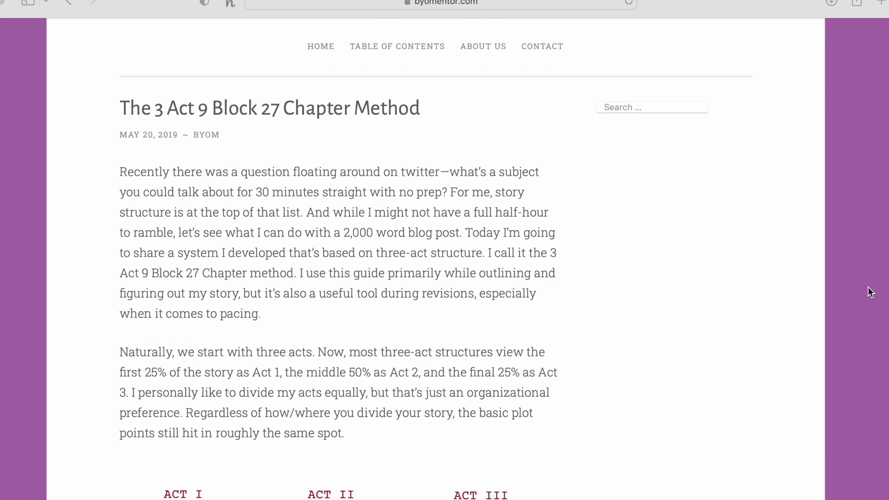
{"action": "scroll", "coordinate": [870, 292], "scroll_direction": "down", "scroll_amount": 4}
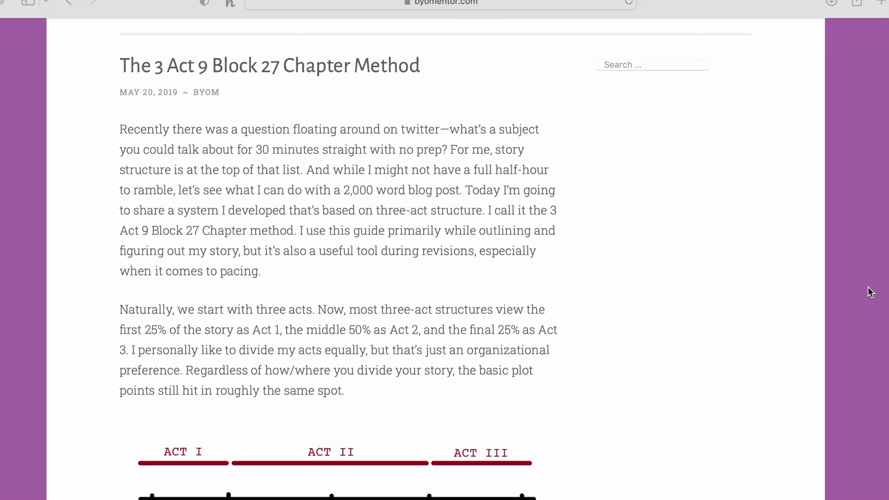
{"action": "scroll", "coordinate": [870, 292], "scroll_direction": "down", "scroll_amount": 5}
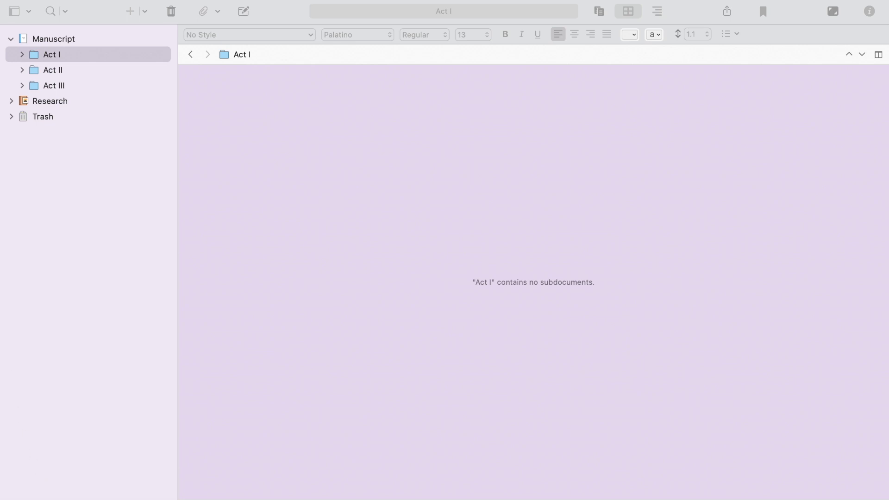
{"action": "key", "text": "alt+super+n"}
{"action": "key", "text": "alt+super+n"}
{"action": "key", "text": "alt+super+n"}
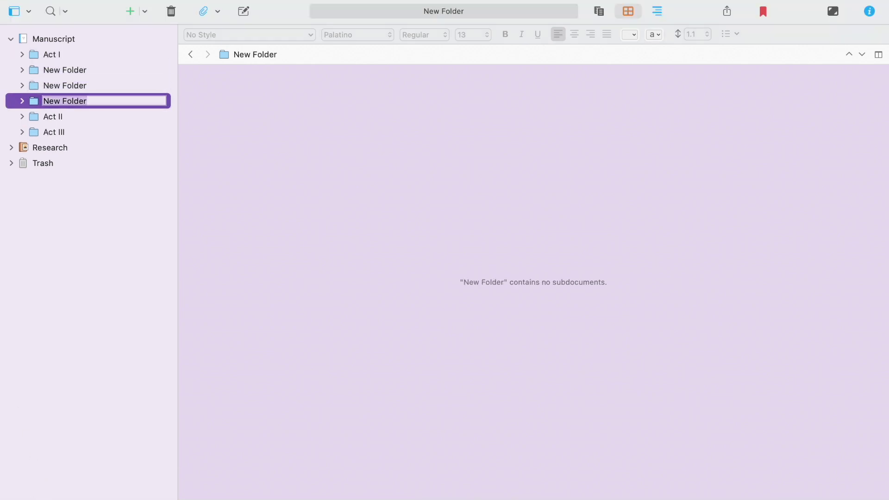
Move three new folders into Act I and name them Block 1, Block 2 and Block 3.
{"action": "left_click", "coordinate": [73, 68]}
{"action": "left_click_drag", "start_coordinate": [73, 68], "coordinate": [58, 57]}
{"action": "double_click", "coordinate": [70, 69]}
{"action": "type", "text": "B;"}
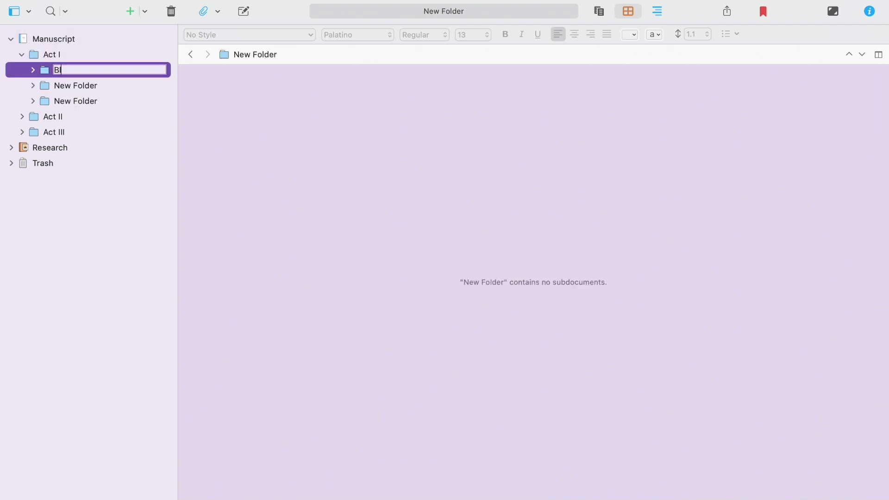
{"action": "type", "text": "ock 1"}
{"action": "key", "text": "Return"}
{"action": "double_click", "coordinate": [92, 86]}
{"action": "type", "text": "Block 2"}
{"action": "key", "text": "Return"}
{"action": "double_click", "coordinate": [74, 101]}
{"action": "type", "text": "Block 3"}
{"action": "key", "text": "Return"}
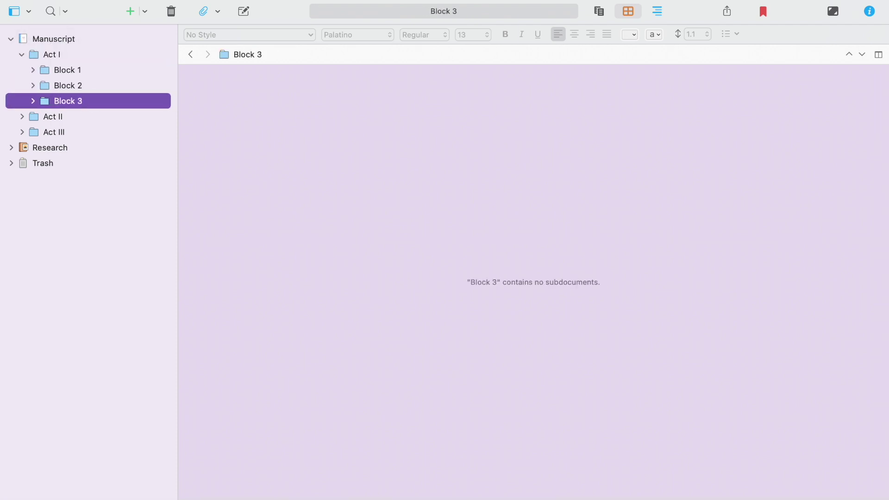
Add three folders inside Act II named Block 4, Block 5 and Block 6.
{"action": "key", "text": "Down"}
{"action": "key", "text": "alt+super+n"}
{"action": "key", "text": "alt+super+n"}
{"action": "key", "text": "alt+super+n"}
{"action": "left_click", "coordinate": [101, 132]}
{"action": "left_click", "coordinate": [109, 162], "text": "shift"}
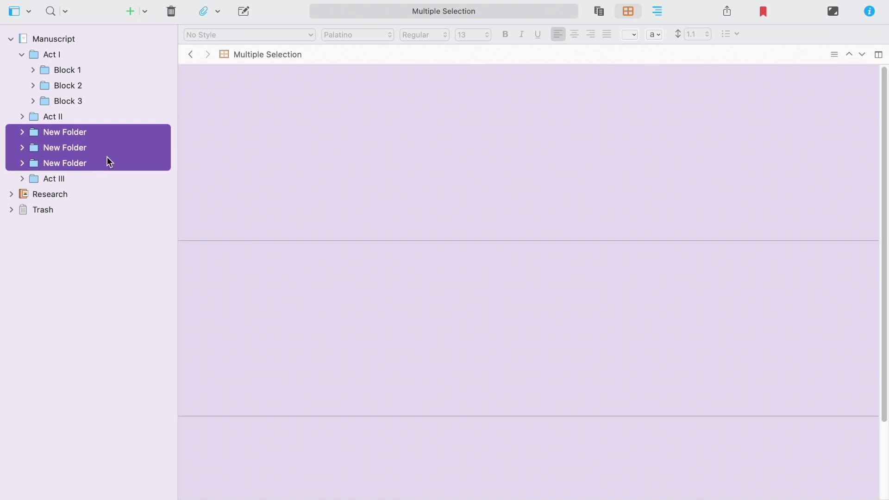
{"action": "left_click_drag", "start_coordinate": [107, 157], "coordinate": [79, 116]}
{"action": "double_click", "coordinate": [70, 132]}
{"action": "type", "text": "Block 4"}
{"action": "key", "text": "Return"}
{"action": "double_click", "coordinate": [74, 147]}
{"action": "type", "text": "B"}
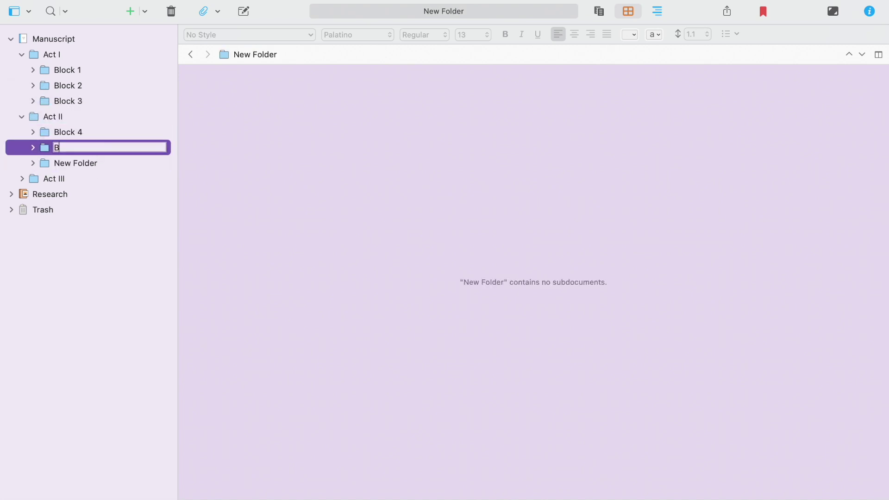
{"action": "type", "text": "lock 5"}
{"action": "key", "text": "Return"}
{"action": "double_click", "coordinate": [74, 163]}
{"action": "type", "text": "Block 6"}
{"action": "key", "text": "Return"}
Add three folders inside Act III named Block 7, Block 8 and Block 9.
{"action": "left_click", "coordinate": [61, 179]}
{"action": "key", "text": "alt+super+n"}
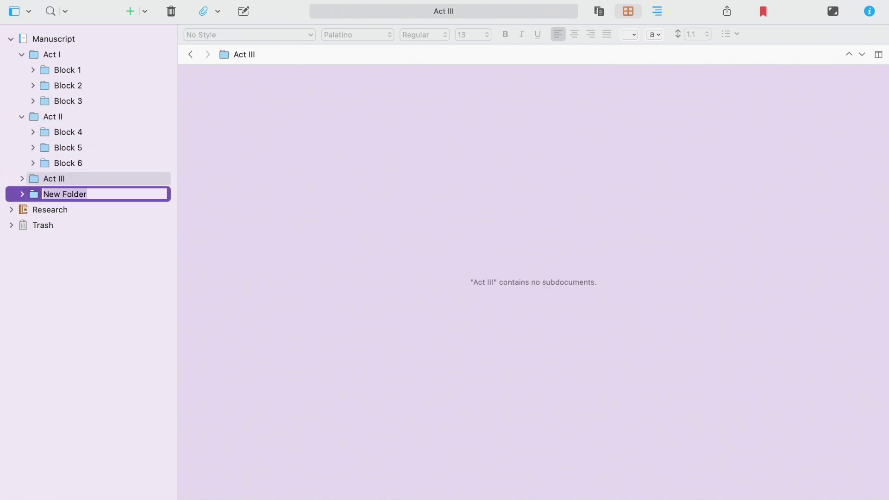
{"action": "key", "text": "alt+super+n"}
{"action": "key", "text": "alt+super+n"}
{"action": "left_click", "coordinate": [110, 192]}
{"action": "left_click", "coordinate": [98, 227], "text": "shift"}
{"action": "left_click_drag", "start_coordinate": [97, 227], "coordinate": [83, 180]}
{"action": "double_click", "coordinate": [83, 194]}
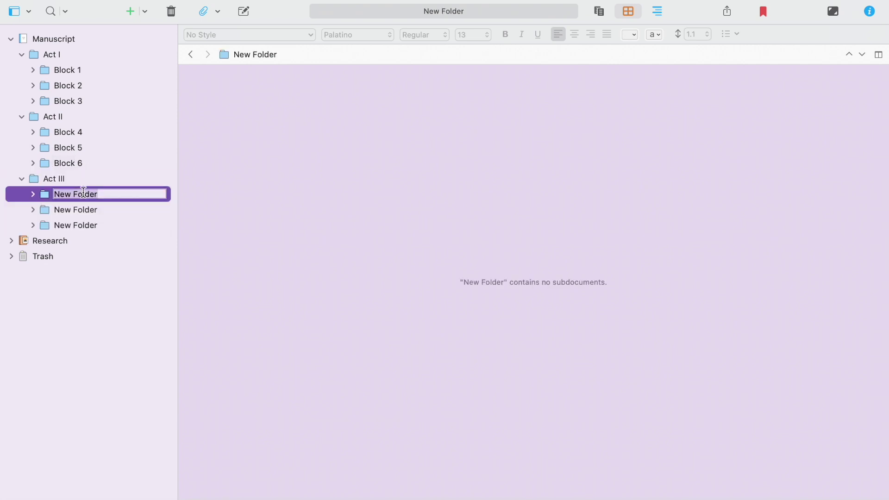
{"action": "type", "text": "Block 7"}
{"action": "key", "text": "Return"}
{"action": "double_click", "coordinate": [83, 209]}
{"action": "type", "text": "Block 8"}
{"action": "key", "text": "Return"}
{"action": "double_click", "coordinate": [83, 225]}
{"action": "type", "text": "B"}
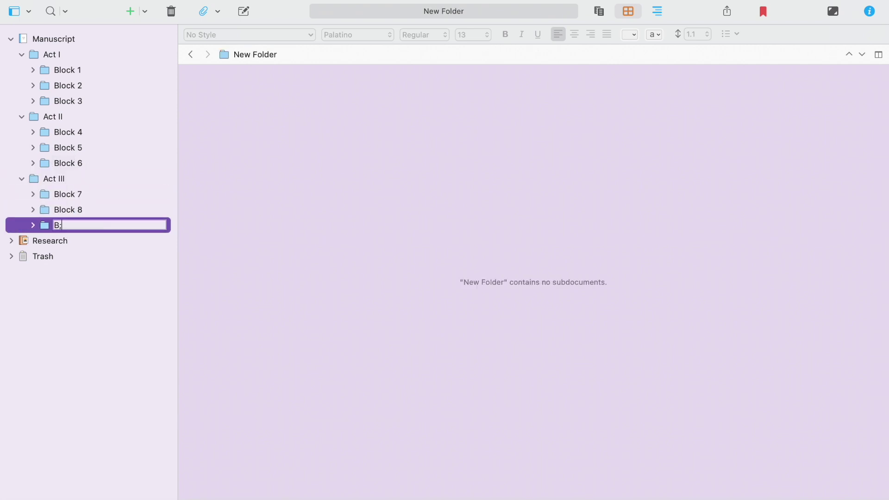
{"action": "type", "text": "lock 9"}
{"action": "key", "text": "Return"}
{"action": "left_click", "coordinate": [114, 70]}
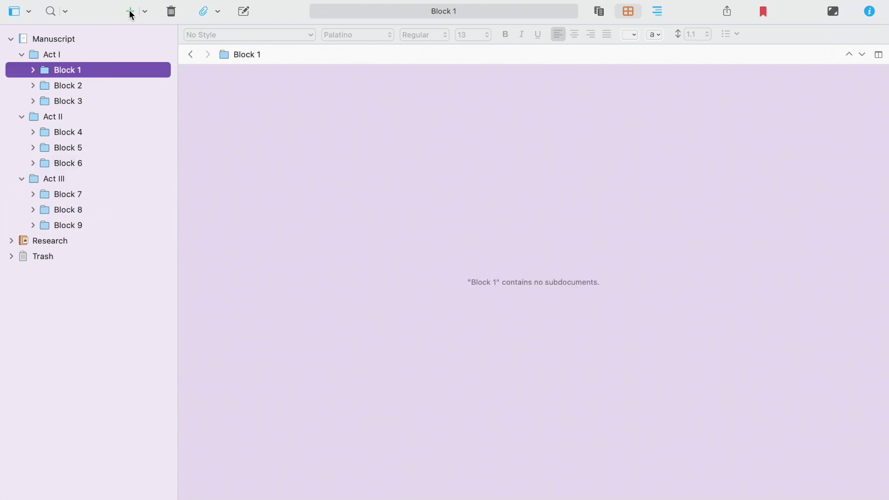
Add three Untitled Documents each to Block 1, Block 2 and Block 3.
{"action": "left_click", "coordinate": [131, 12]}
{"action": "left_click", "coordinate": [131, 12]}
{"action": "left_click", "coordinate": [131, 12]}
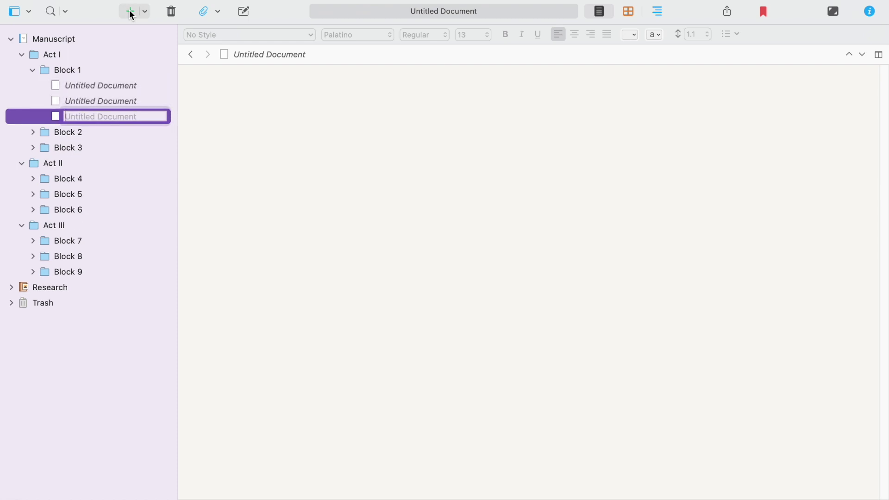
{"action": "left_click", "coordinate": [110, 132]}
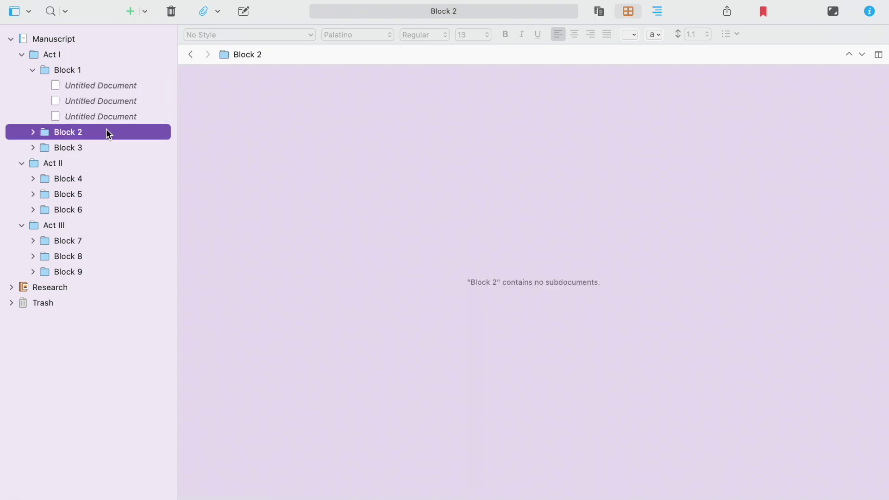
{"action": "left_click", "coordinate": [129, 13]}
{"action": "left_click", "coordinate": [131, 14]}
{"action": "left_click", "coordinate": [133, 16]}
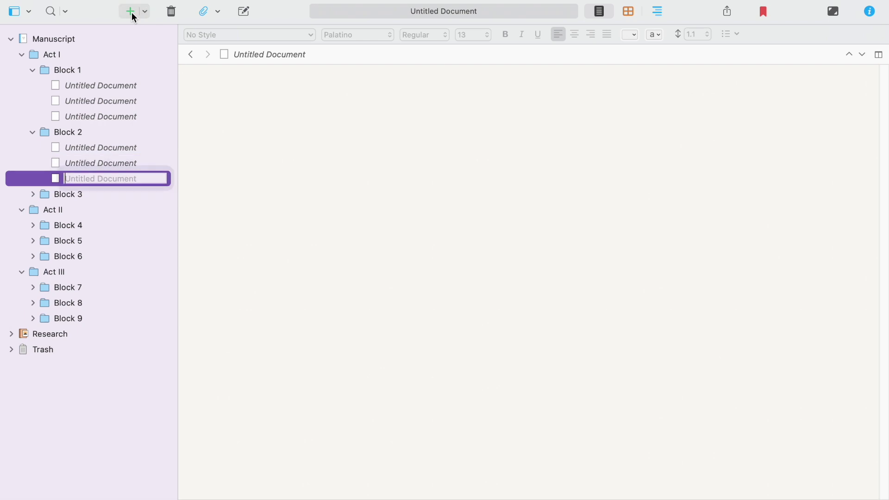
{"action": "left_click", "coordinate": [60, 195]}
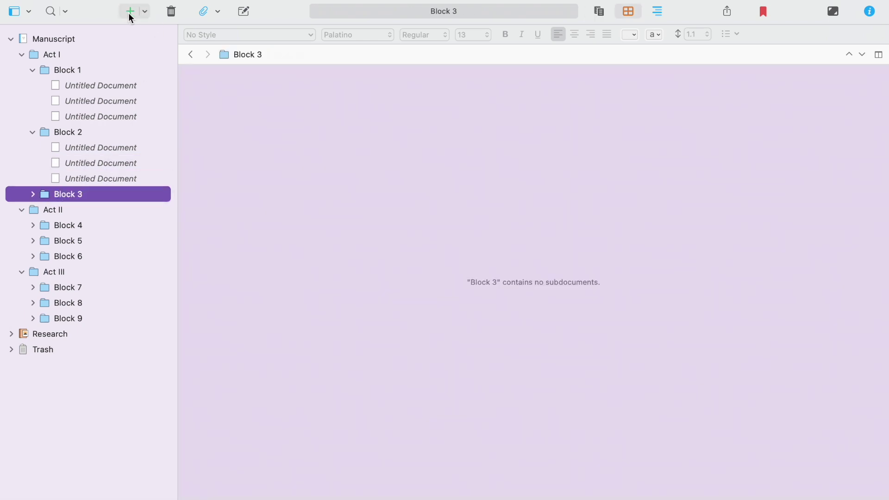
{"action": "left_click", "coordinate": [131, 17]}
{"action": "left_click", "coordinate": [131, 17]}
{"action": "left_click", "coordinate": [131, 17]}
Add three Untitled Documents each to Block 4, Block 5 and Block 6.
{"action": "left_click", "coordinate": [90, 273]}
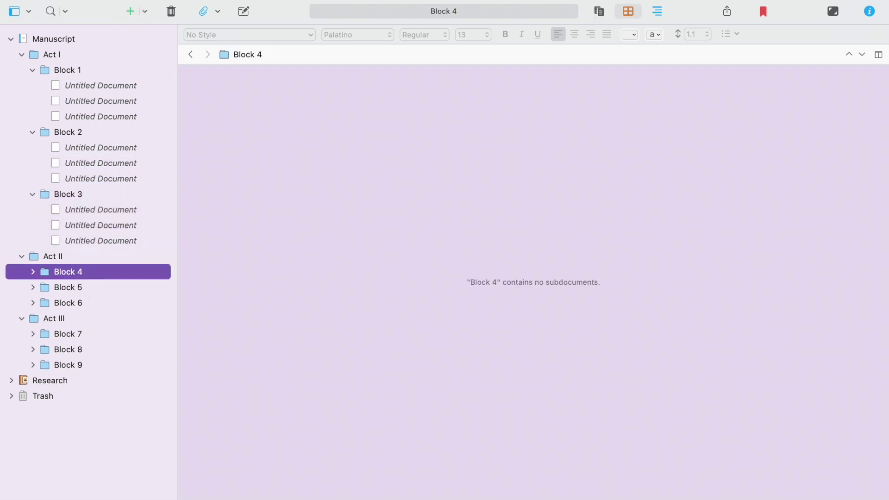
{"action": "left_click", "coordinate": [130, 12]}
{"action": "left_click", "coordinate": [130, 12]}
{"action": "left_click", "coordinate": [130, 12]}
{"action": "left_click", "coordinate": [65, 336]}
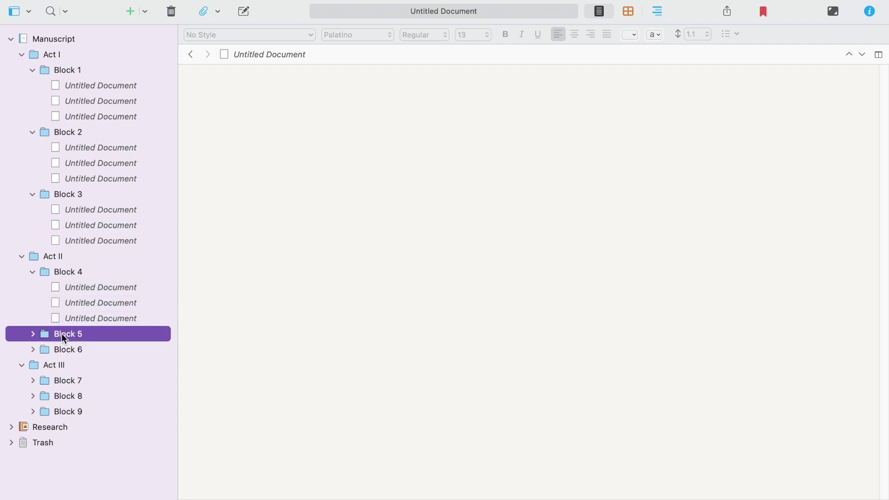
{"action": "left_click", "coordinate": [130, 11]}
{"action": "left_click", "coordinate": [131, 11]}
{"action": "left_click", "coordinate": [130, 11]}
{"action": "left_click", "coordinate": [69, 396]}
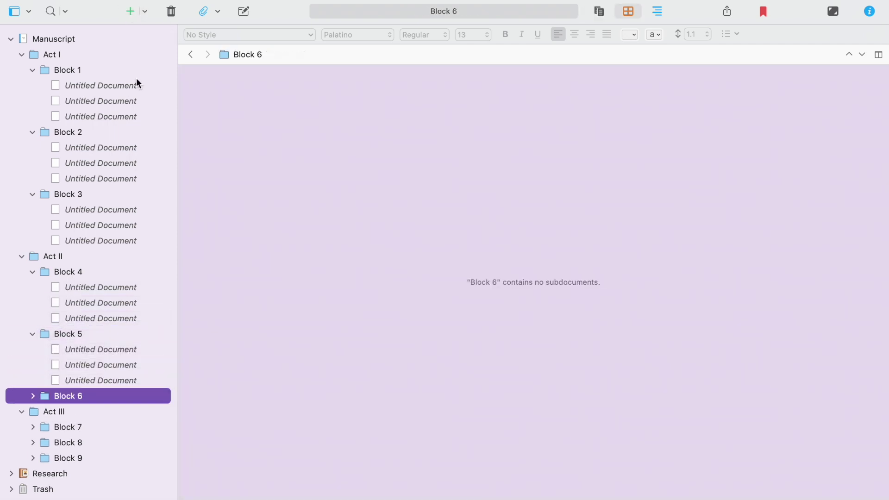
{"action": "left_click", "coordinate": [130, 12]}
{"action": "left_click", "coordinate": [130, 11]}
{"action": "left_click", "coordinate": [130, 12]}
{"action": "left_click", "coordinate": [76, 430]}
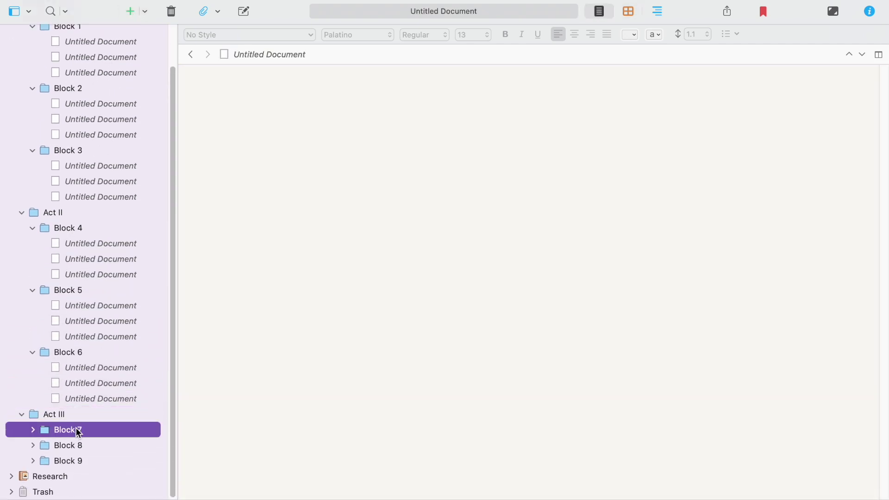
Add Untitled Documents inside Block 7 and Block 9.
{"action": "left_click", "coordinate": [130, 12]}
{"action": "left_click", "coordinate": [130, 11]}
{"action": "left_click", "coordinate": [131, 12]}
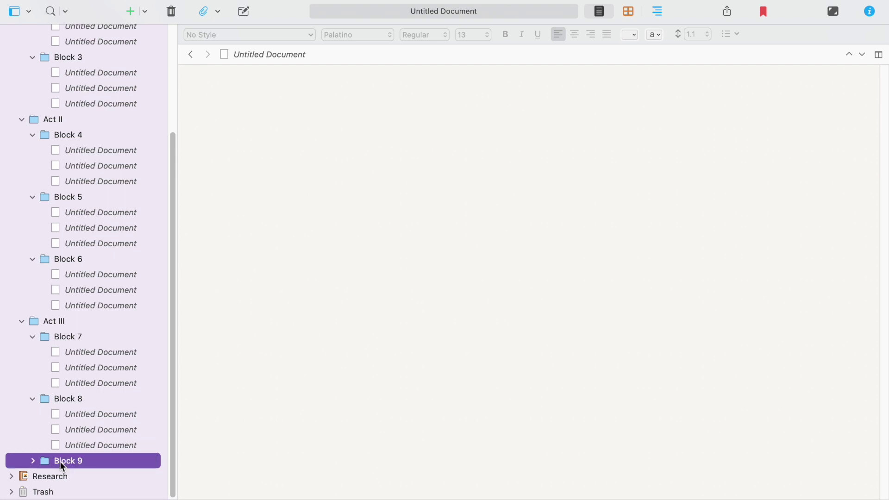
{"action": "left_click", "coordinate": [130, 12]}
{"action": "left_click", "coordinate": [130, 12]}
{"action": "left_click", "coordinate": [130, 11]}
Finish Block 9's third document, then open Block 1's first document's Synopsis field in the Inspector.
{"action": "scroll", "coordinate": [110, 186], "scroll_direction": "up", "scroll_amount": 10}
{"action": "left_click", "coordinate": [110, 95]}
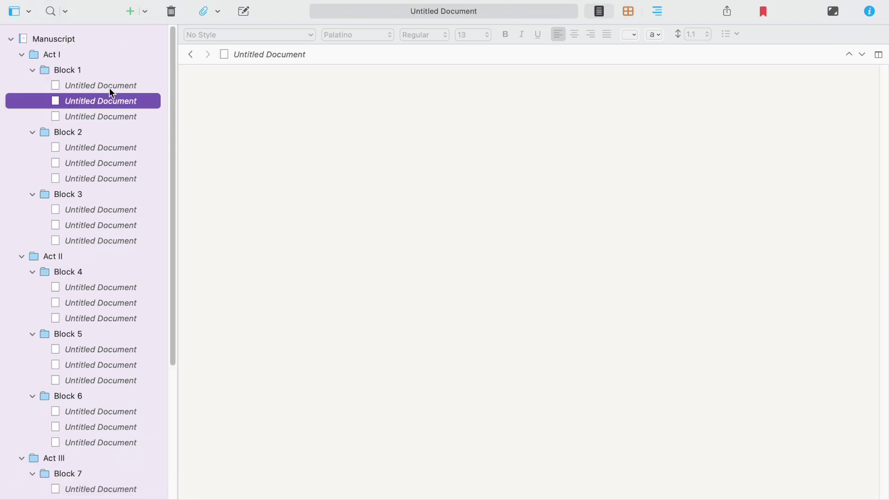
{"action": "left_click", "coordinate": [110, 88]}
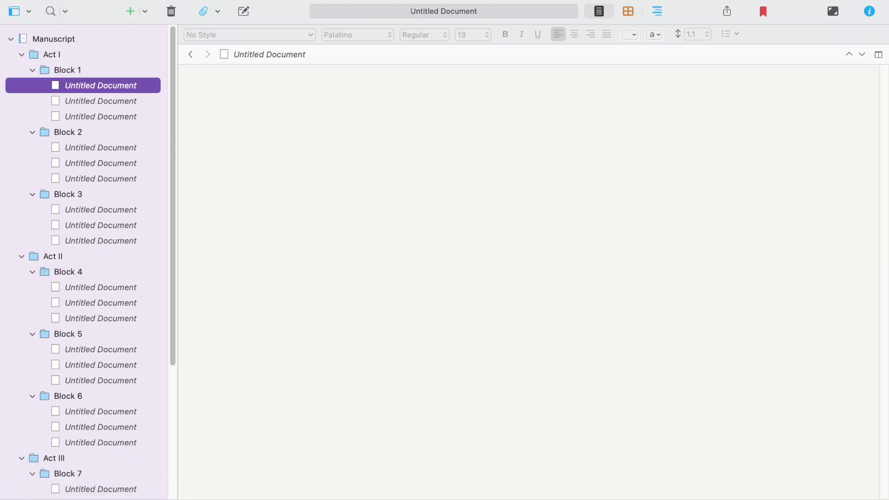
{"action": "left_click", "coordinate": [867, 12]}
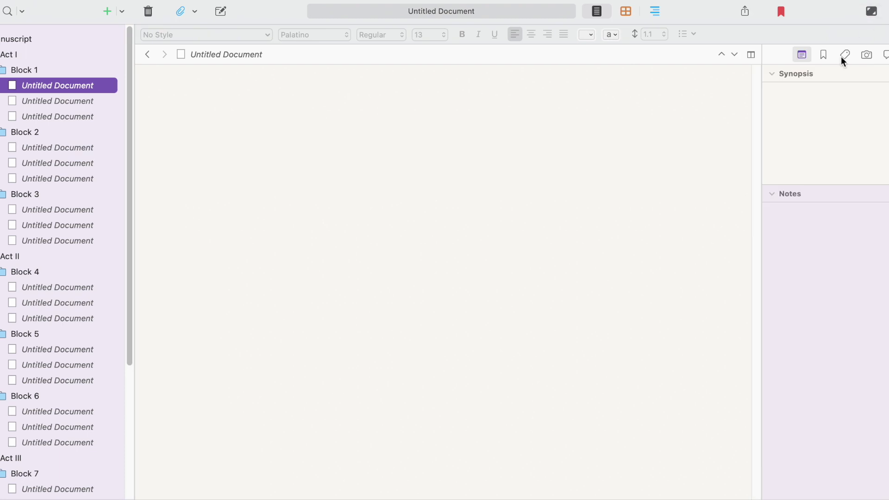
{"action": "left_click", "coordinate": [800, 111]}
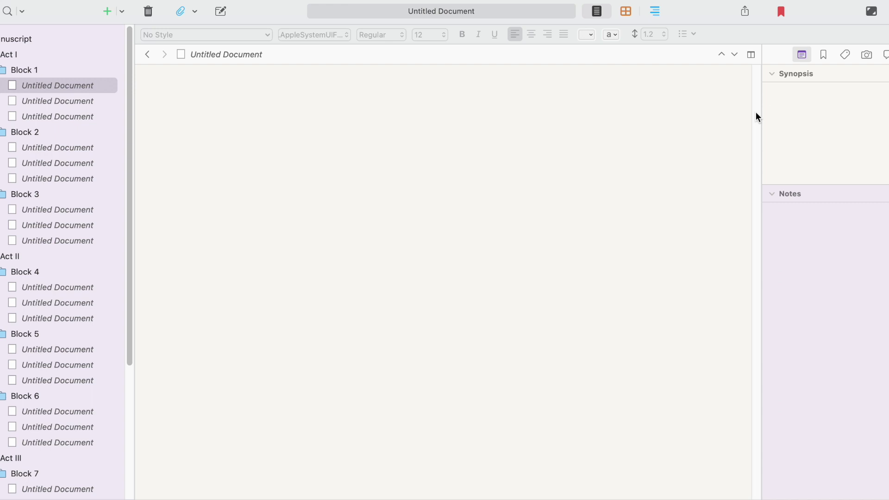
{"action": "left_click", "coordinate": [772, 113]}
Title the three Block 1 chapters 'Introduction', 'Inciting incident' and 'immediate fall out' via their synopses.
{"action": "type", "text": "Introduction"}
{"action": "key", "text": "Return"}
{"action": "key", "text": "super+alt+Down"}
{"action": "left_click", "coordinate": [817, 137]}
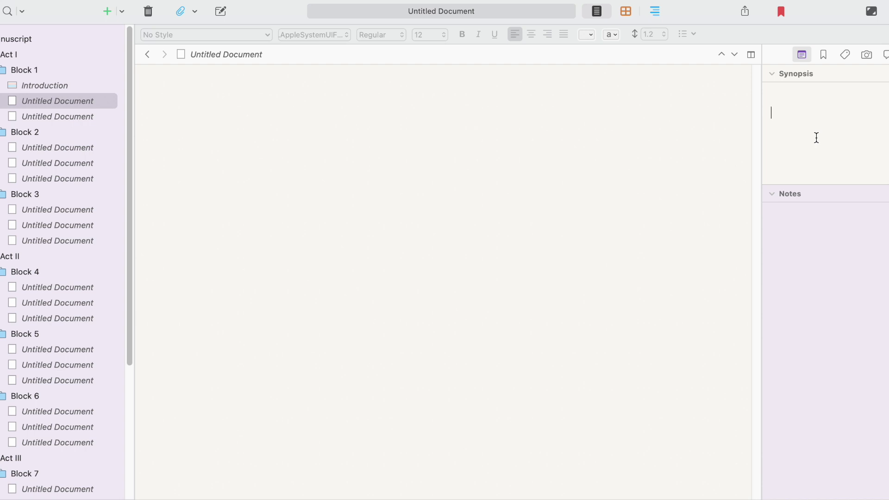
{"action": "type", "text": "Inciting incident"}
{"action": "key", "text": "Return"}
{"action": "key", "text": "super+alt+Down"}
{"action": "left_click", "coordinate": [831, 116]}
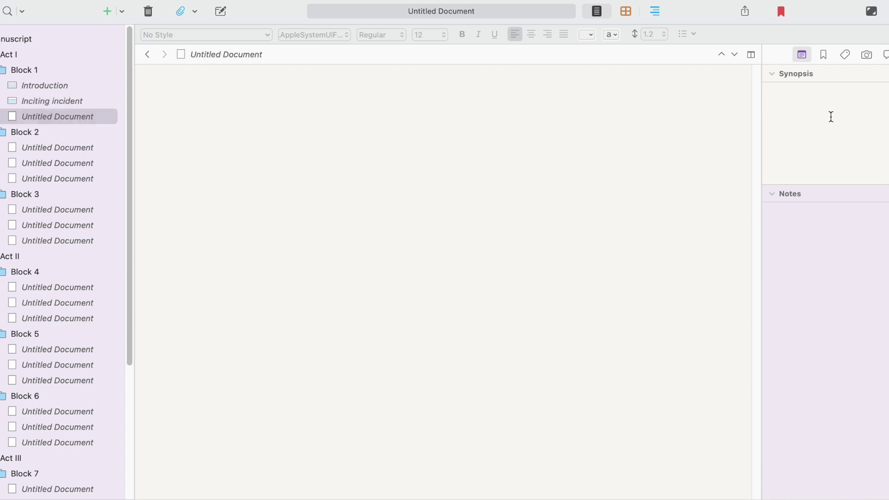
{"action": "type", "text": "immediate fall out"}
{"action": "key", "text": "Return"}
Title the three Block 2 chapters 'reaction', 'action' and 'consequence' in their synopses.
{"action": "key", "text": "super+alt+Down"}
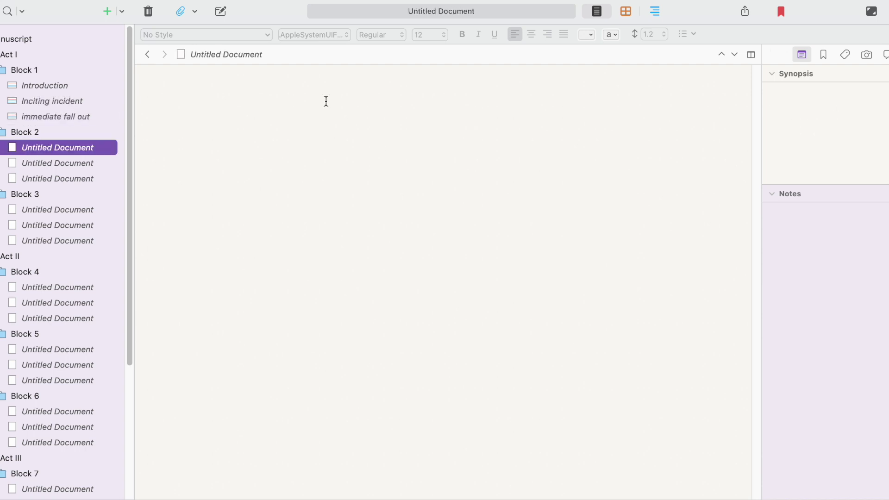
{"action": "left_click", "coordinate": [823, 147]}
{"action": "type", "text": "reaction"}
{"action": "key", "text": "Return"}
{"action": "key", "text": "super+alt+Down"}
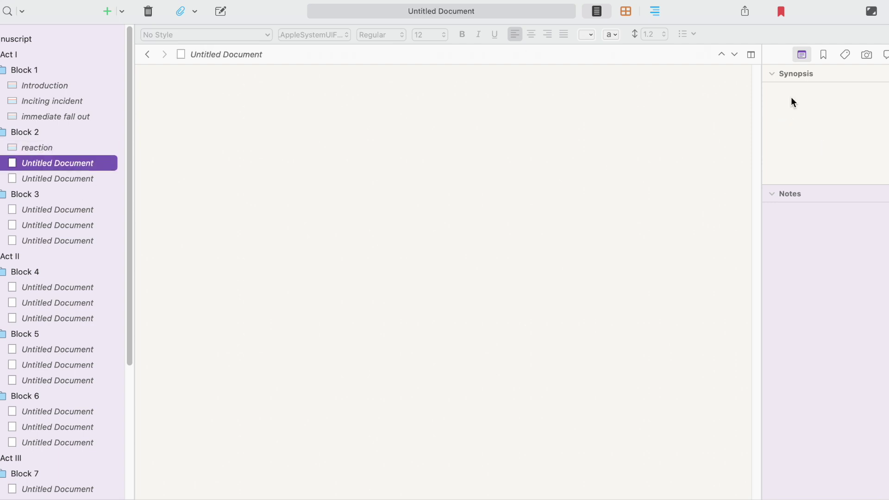
{"action": "left_click", "coordinate": [810, 127]}
{"action": "type", "text": "action"}
{"action": "key", "text": "Return"}
{"action": "key", "text": "super+alt+Down"}
{"action": "left_click", "coordinate": [821, 150]}
{"action": "type", "text": "consequence"}
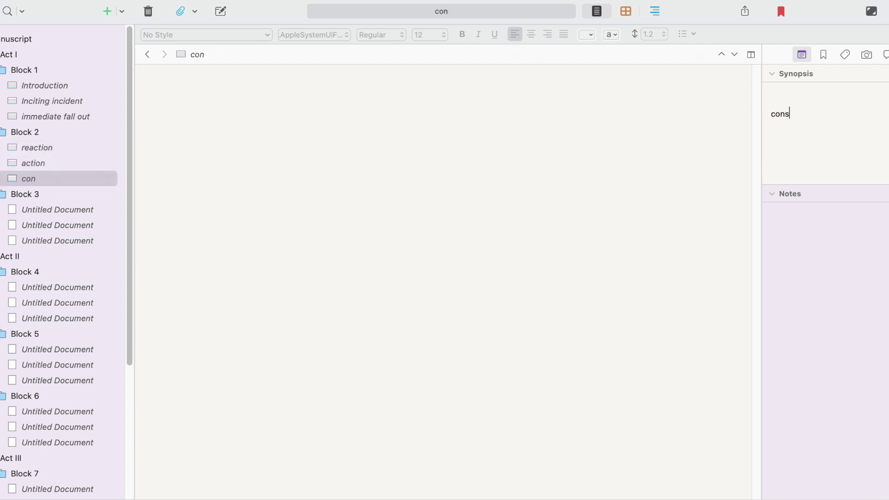
{"action": "key", "text": "Return"}
Title the three Block 3 chapters 'pressure', 'plot twist' and 'push'.
{"action": "key", "text": "super+alt+Down"}
{"action": "left_click", "coordinate": [838, 114]}
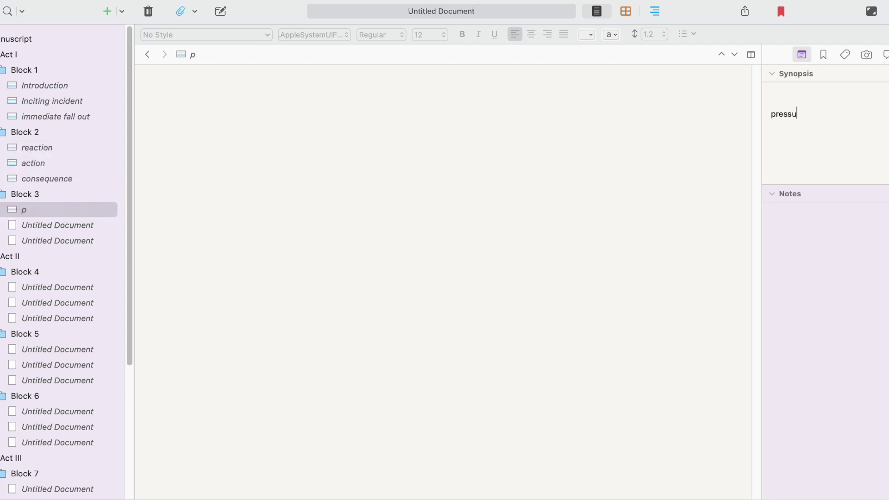
{"action": "type", "text": "re"}
{"action": "key", "text": "Return"}
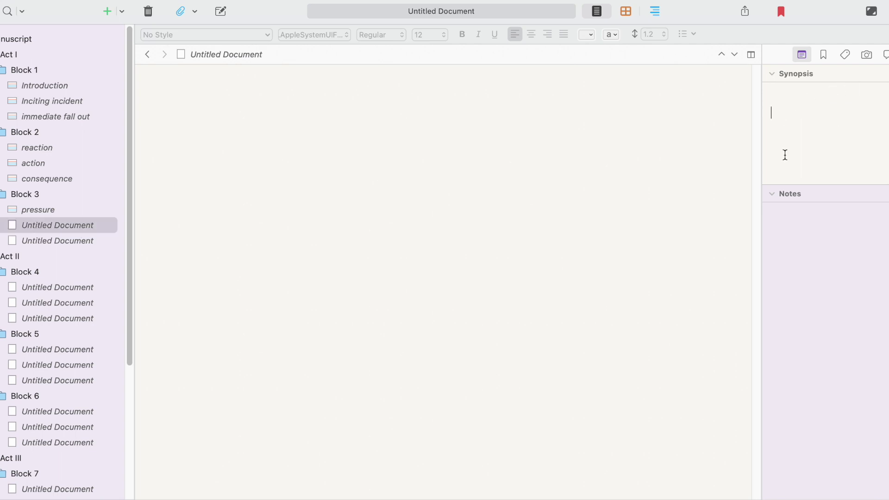
{"action": "type", "text": "plot twist"}
{"action": "key", "text": "Return"}
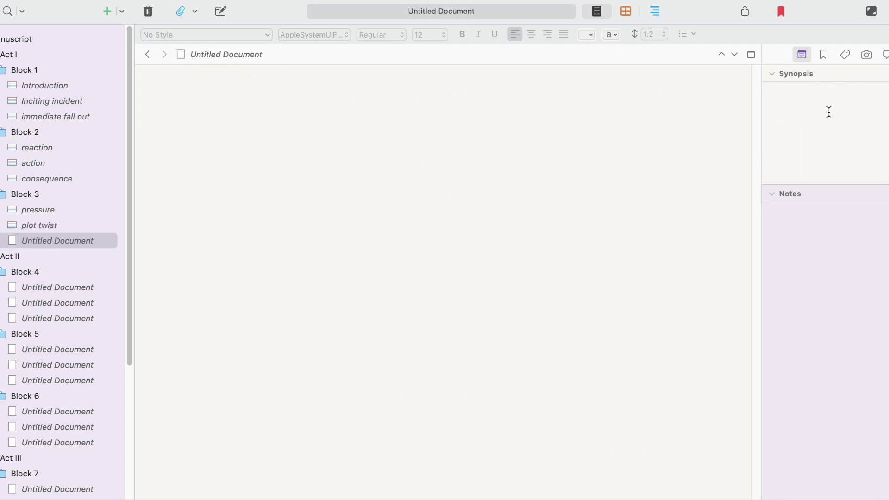
{"action": "type", "text": "push"}
Title the first Block 4 chapter 'new world', replacing its earlier synopsis text.
{"action": "left_click", "coordinate": [54, 287]}
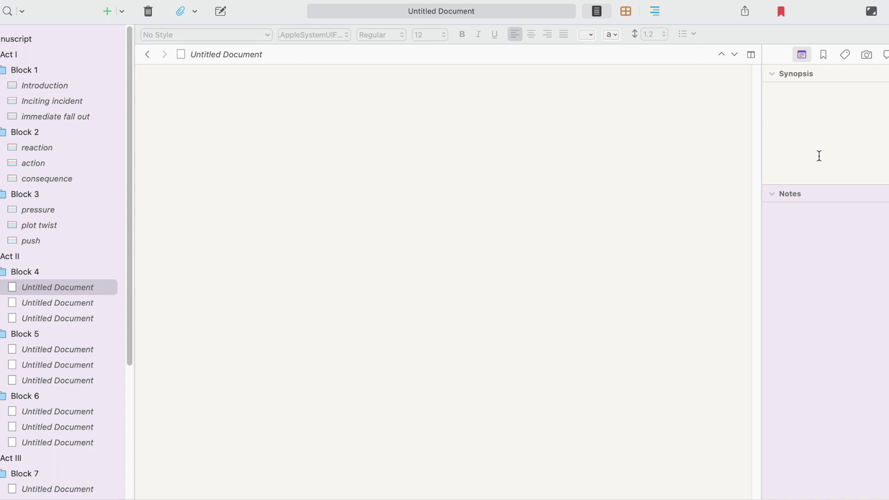
{"action": "left_click", "coordinate": [818, 156]}
{"action": "type", "text": "new world"}
{"action": "left_click", "coordinate": [71, 311]}
{"action": "left_click", "coordinate": [49, 299]}
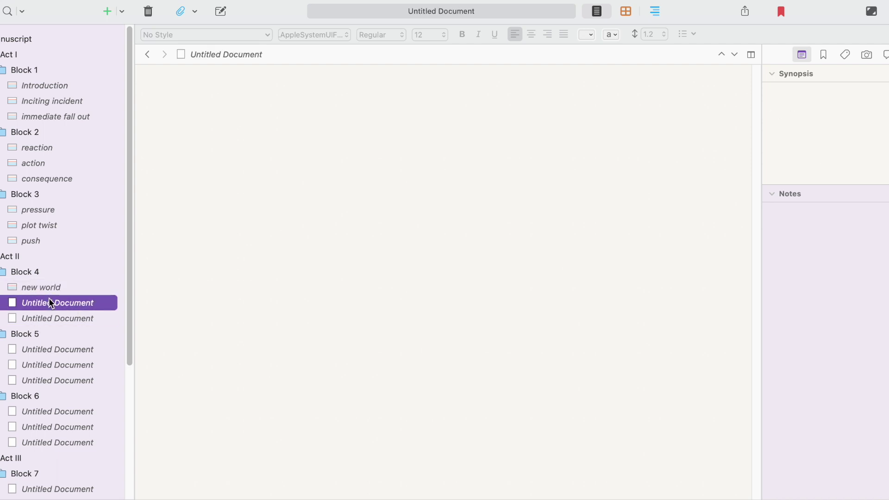
{"action": "left_click", "coordinate": [859, 159]}
{"action": "left_click", "coordinate": [95, 288]}
{"action": "key", "text": "Tab"}
{"action": "key", "text": "BackSpace"}
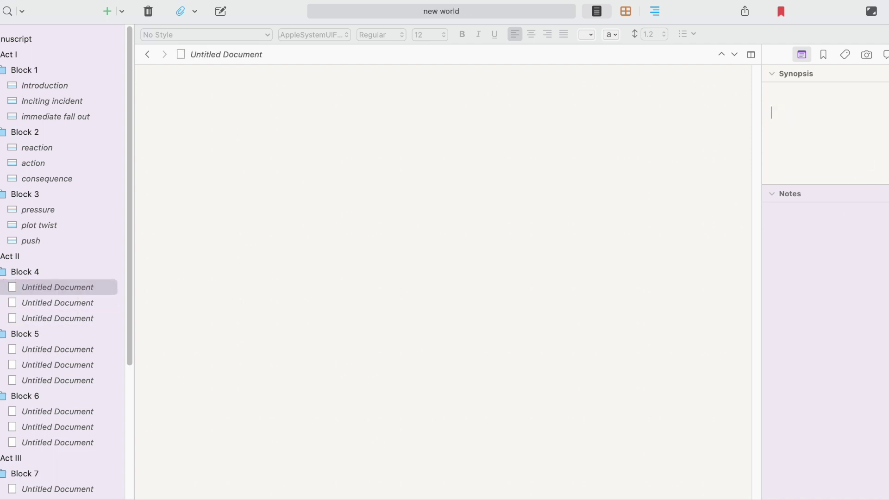
{"action": "type", "text": "new world"}
Title the next Block 4 chapters 'fun and games' and 'old world juxtaposition'.
{"action": "key", "text": "alt+super+Down"}
{"action": "left_click", "coordinate": [824, 136]}
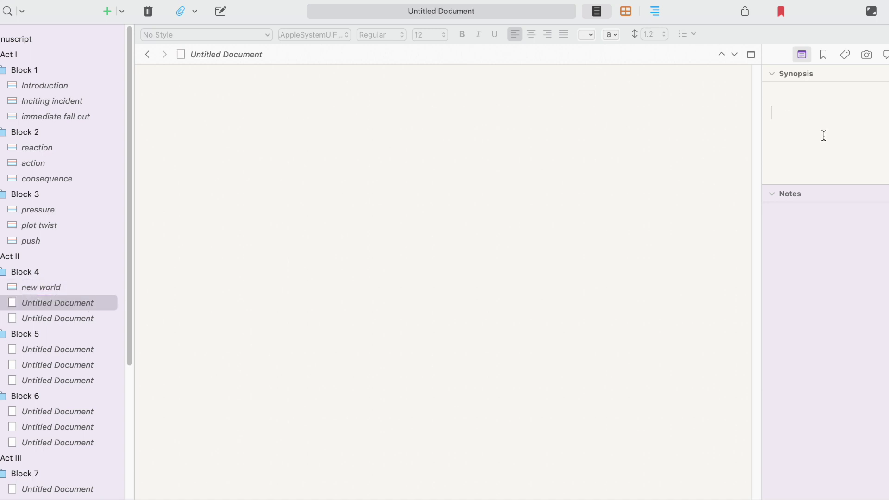
{"action": "type", "text": "fun and games"}
{"action": "left_click", "coordinate": [79, 318]}
{"action": "left_click", "coordinate": [823, 128]}
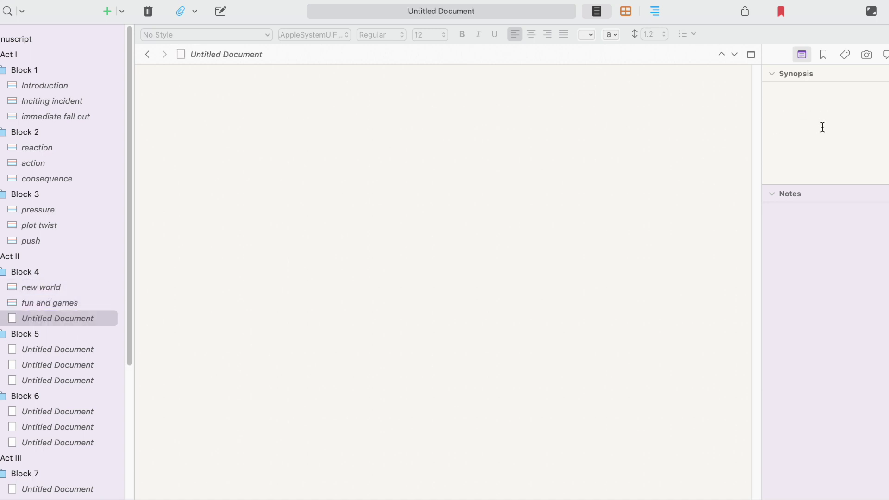
{"action": "type", "text": "old"}
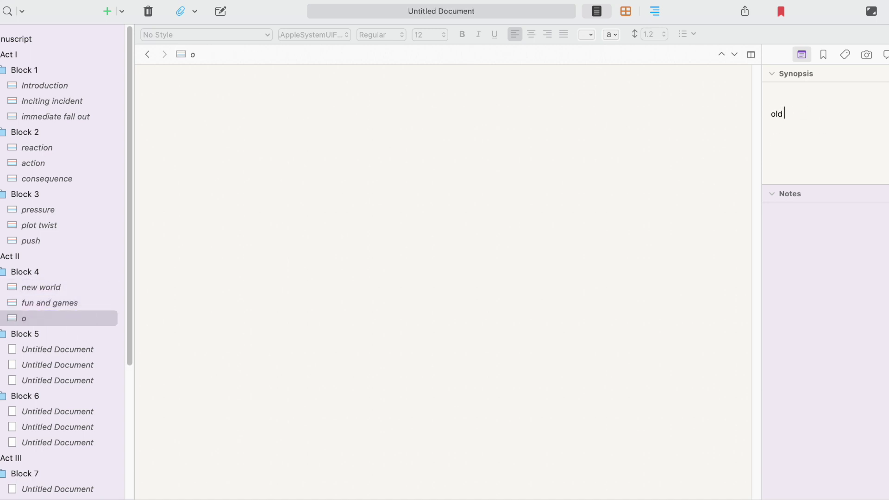
{"action": "type", "text": " world juxtaposition"}
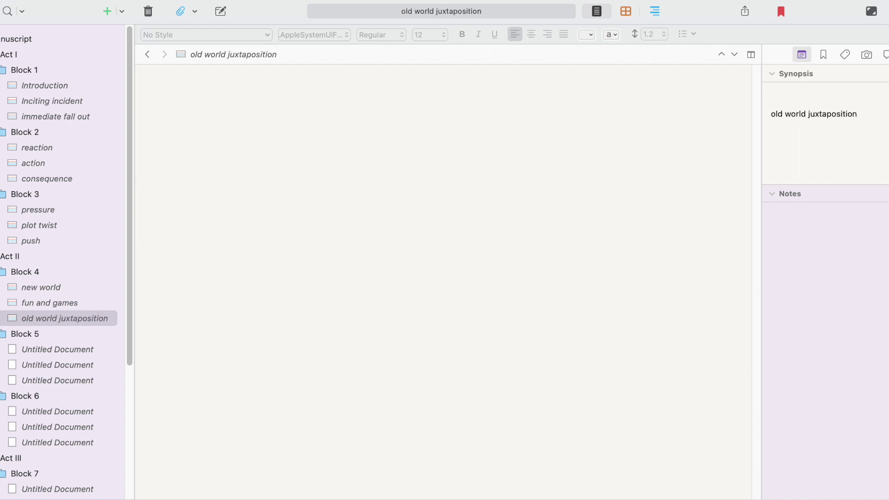
Title the three Block 5 chapters 'build up', 'midpoint' and 'reversal' via their synopses.
{"action": "left_click", "coordinate": [58, 350]}
{"action": "left_click", "coordinate": [790, 134]}
{"action": "type", "text": "build up"}
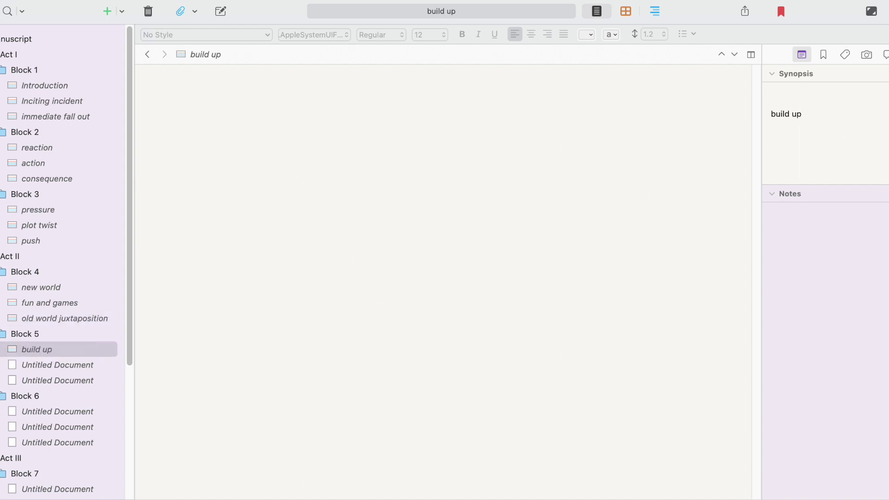
{"action": "left_click", "coordinate": [95, 371]}
{"action": "left_click", "coordinate": [826, 121]}
{"action": "type", "text": "midpoint"}
{"action": "left_click", "coordinate": [95, 371]}
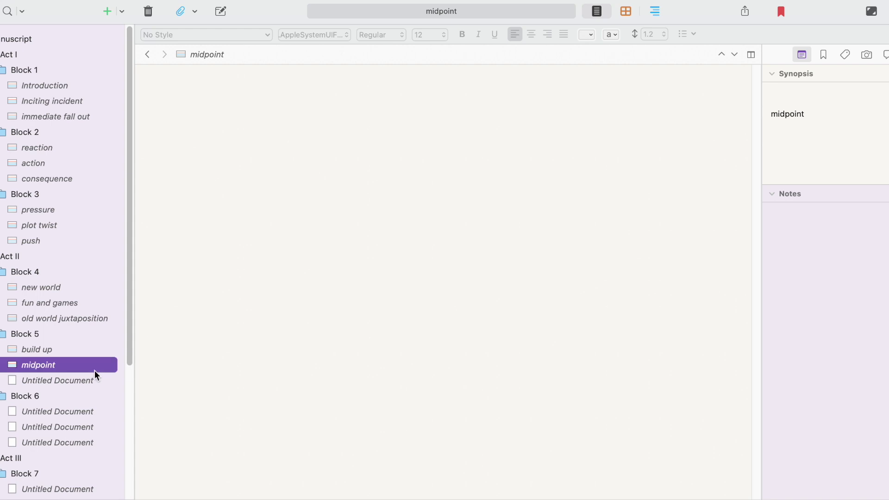
{"action": "left_click", "coordinate": [95, 380]}
{"action": "left_click", "coordinate": [844, 115]}
{"action": "type", "text": "reversal"}
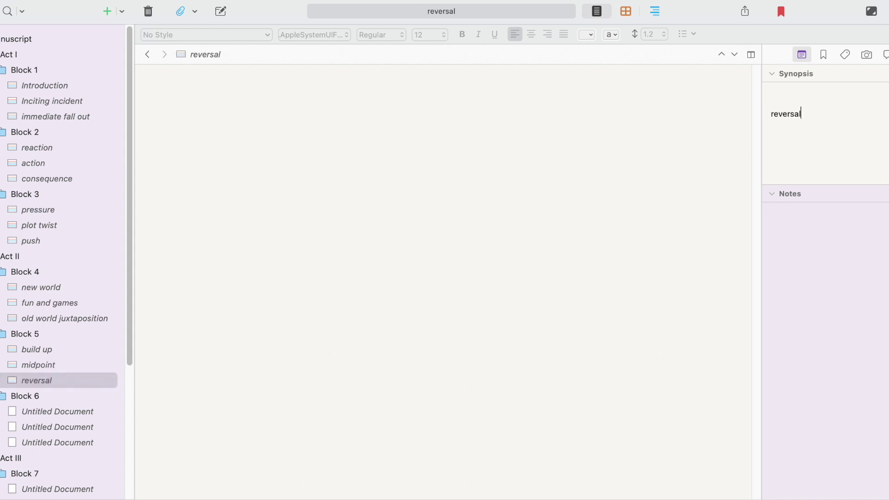
Title the three Block 6 chapters 'reaction', 'trails' and 'dedication'.
{"action": "left_click", "coordinate": [106, 410]}
{"action": "left_click", "coordinate": [824, 116]}
{"action": "type", "text": "reaction"}
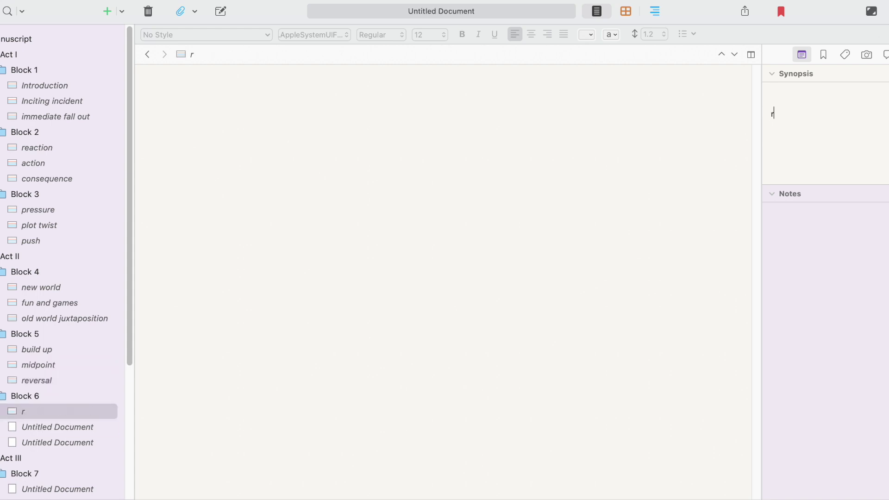
{"action": "left_click", "coordinate": [73, 426]}
{"action": "left_click", "coordinate": [844, 126]}
{"action": "type", "text": "trail"}
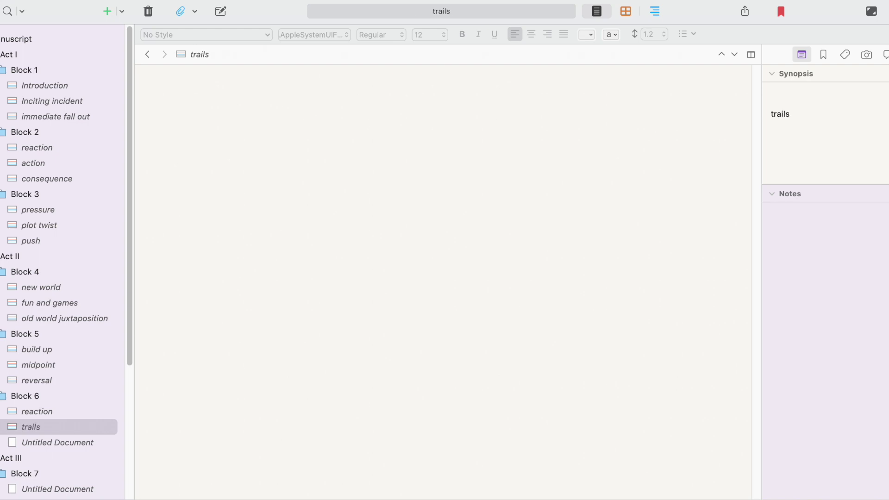
{"action": "type", "text": "s"}
{"action": "left_click", "coordinate": [58, 442]}
{"action": "left_click", "coordinate": [780, 133]}
{"action": "type", "text": "dedication"}
Title the Block 7 chapters 'the calm before the storm', 'plot twist' and 'darkest moment'.
{"action": "scroll", "coordinate": [75, 383], "scroll_direction": "down", "scroll_amount": 5}
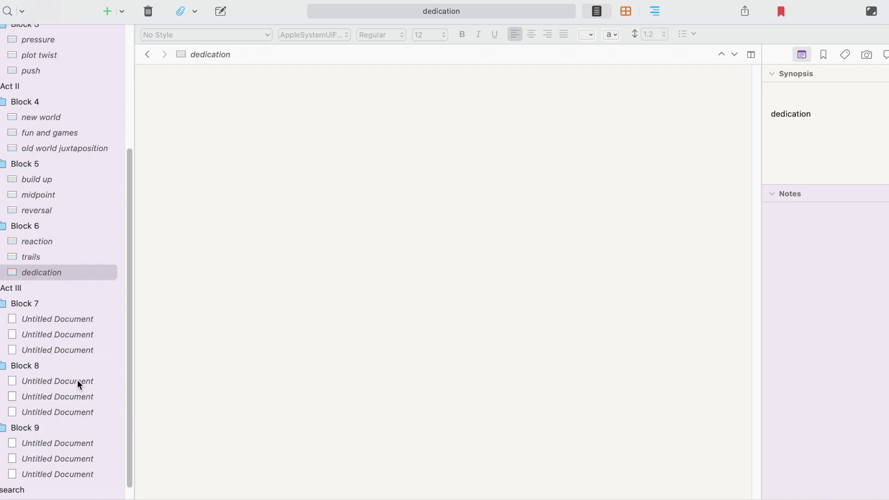
{"action": "left_click", "coordinate": [58, 305]}
{"action": "left_click", "coordinate": [839, 144]}
{"action": "type", "text": "the calm before the storm"}
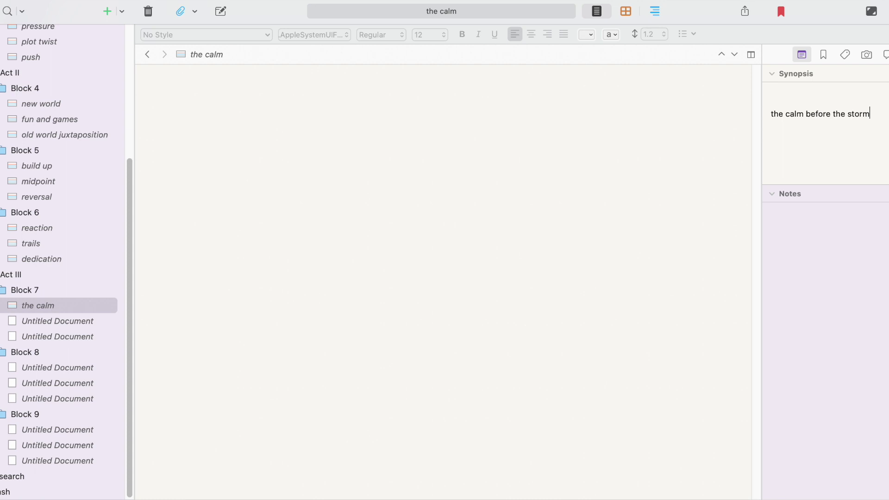
{"action": "key", "text": "ctrl+super+Down"}
{"action": "type", "text": "plot twist"}
{"action": "key", "text": "ctrl+super+Down"}
{"action": "type", "text": "darkest moment"}
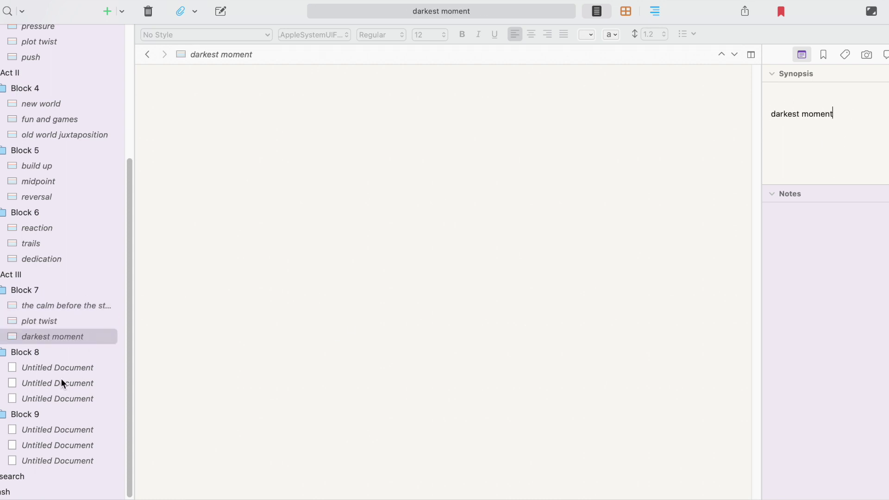
{"action": "key", "text": "ctrl+super+Down"}
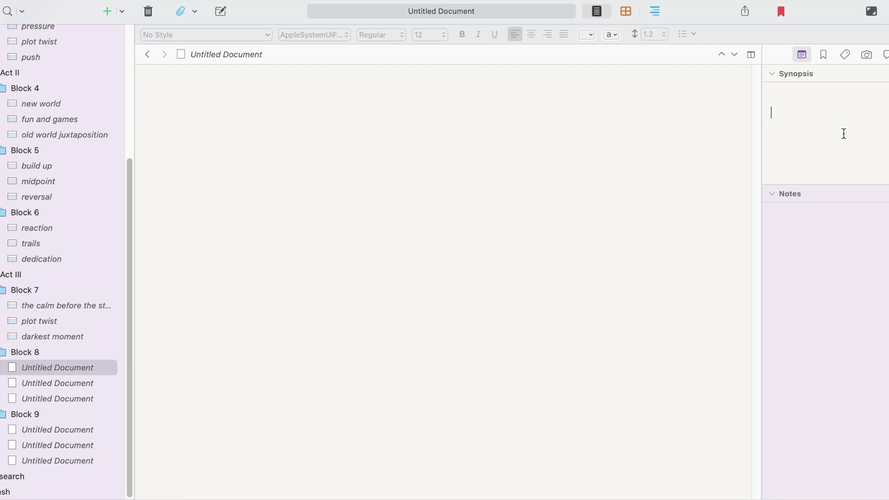
Title the Block 8 chapters 'power within', 'action' and 'converge'.
{"action": "type", "text": "power within"}
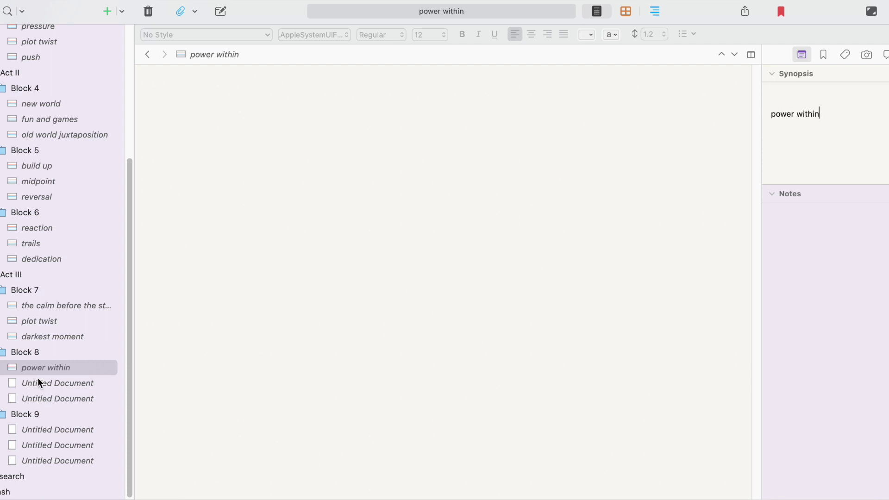
{"action": "key", "text": "ctrl+super+Down"}
{"action": "type", "text": "action"}
{"action": "key", "text": "ctrl+super+Down"}
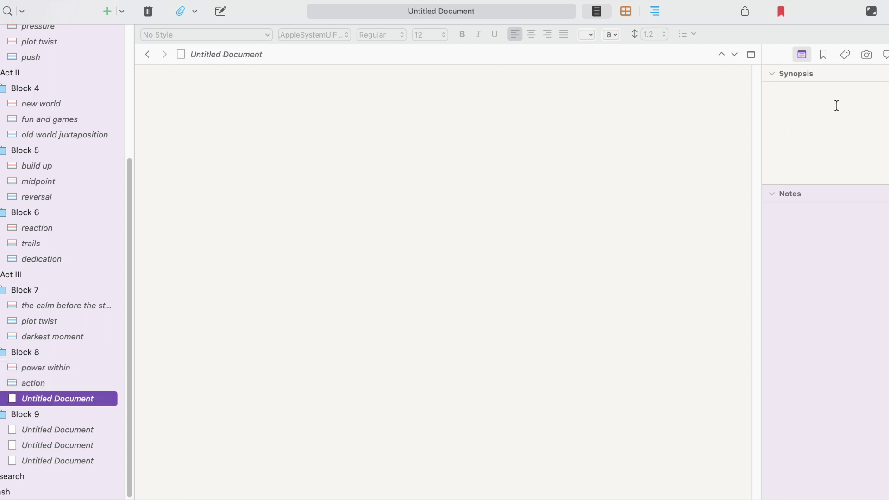
{"action": "type", "text": "converge"}
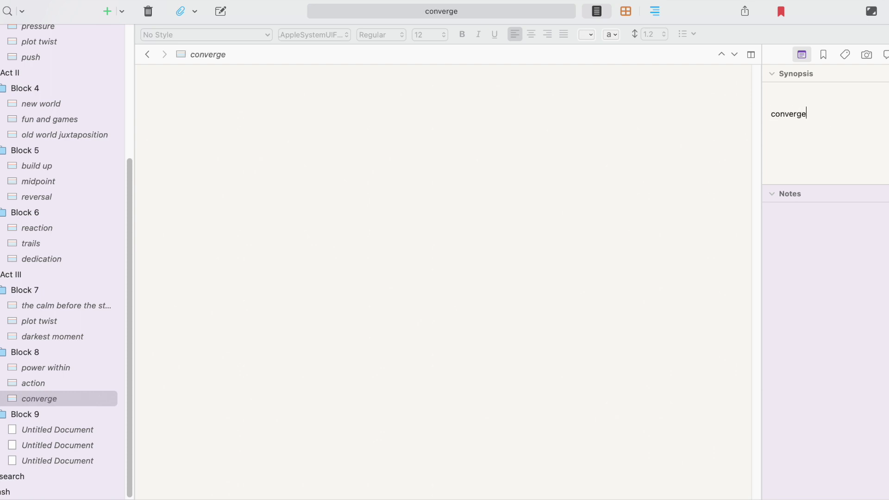
{"action": "key", "text": "ctrl+super+Down"}
Title the Block 9 chapters 'the final battle', 'the climax' and 'the resolution'.
{"action": "type", "text": "the final battle"}
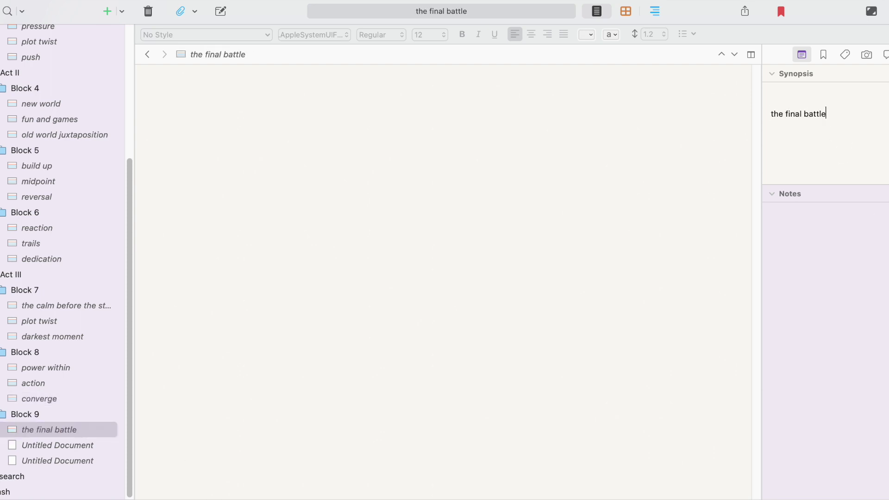
{"action": "key", "text": "ctrl+super+Down"}
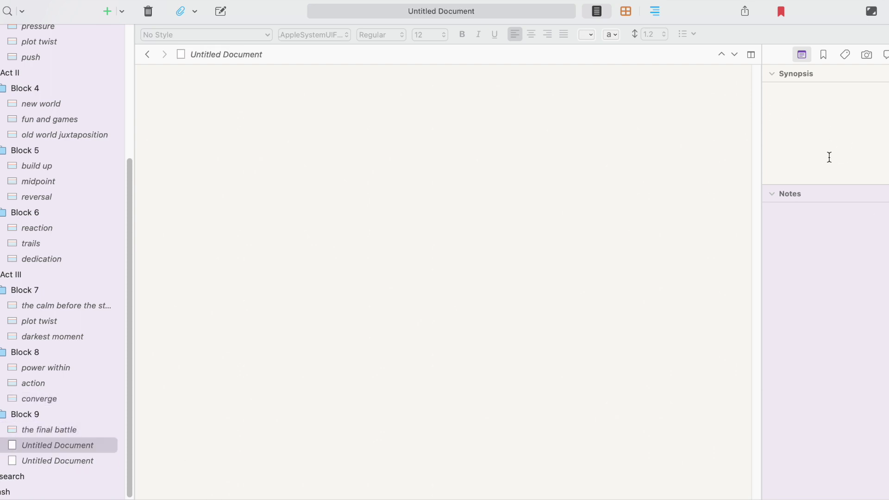
{"action": "type", "text": "the climax"}
{"action": "key", "text": "ctrl+super+Down"}
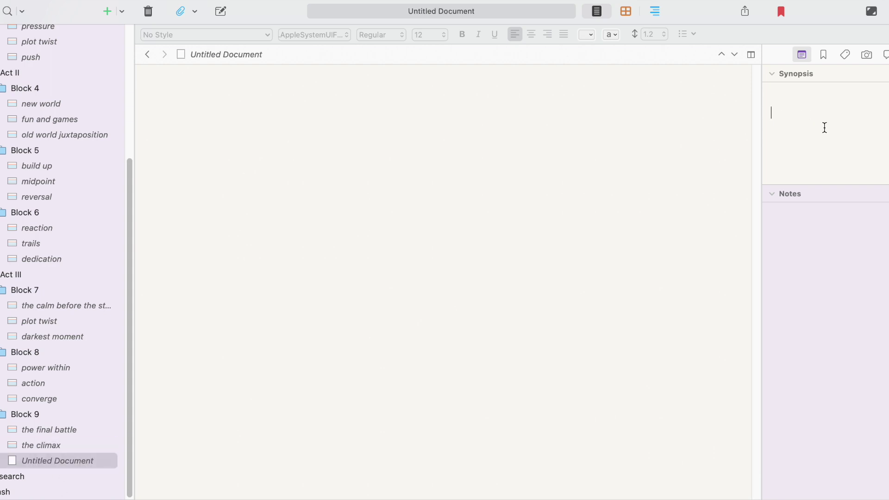
{"action": "type", "text": "the resolution"}
Hide the Inspector panel to return to the chapter text.
{"action": "left_click", "coordinate": [493, 198]}
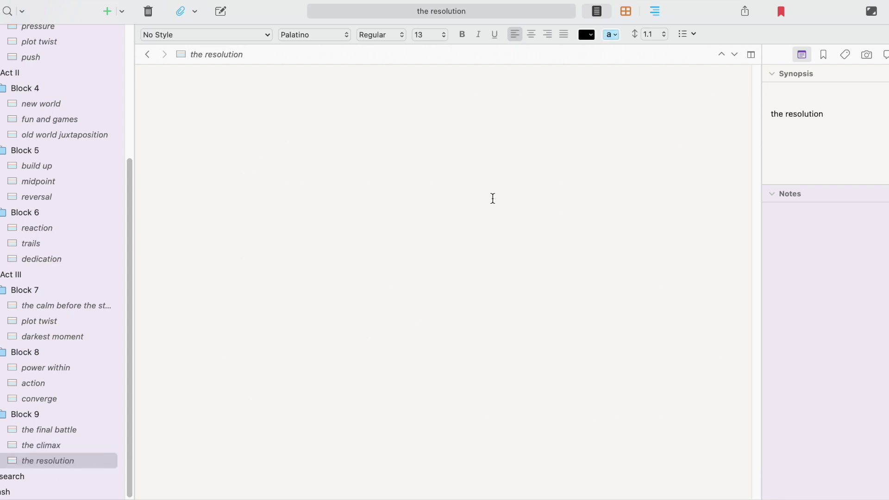
{"action": "scroll", "coordinate": [54, 333], "scroll_direction": "up", "scroll_amount": 5}
{"action": "key", "text": "alt+super+i"}
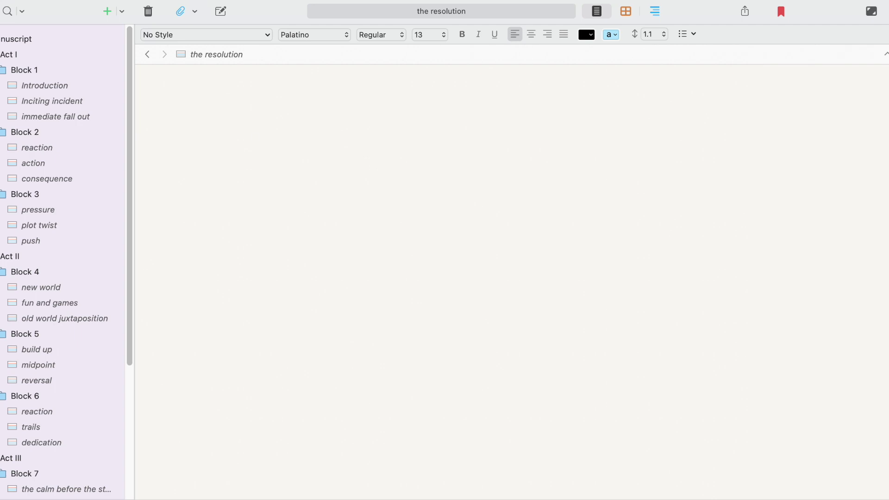
{"action": "left_click_drag", "start_coordinate": [75, 8], "coordinate": [109, 8]}
{"action": "scroll", "coordinate": [95, 273], "scroll_direction": "down", "scroll_amount": 5}
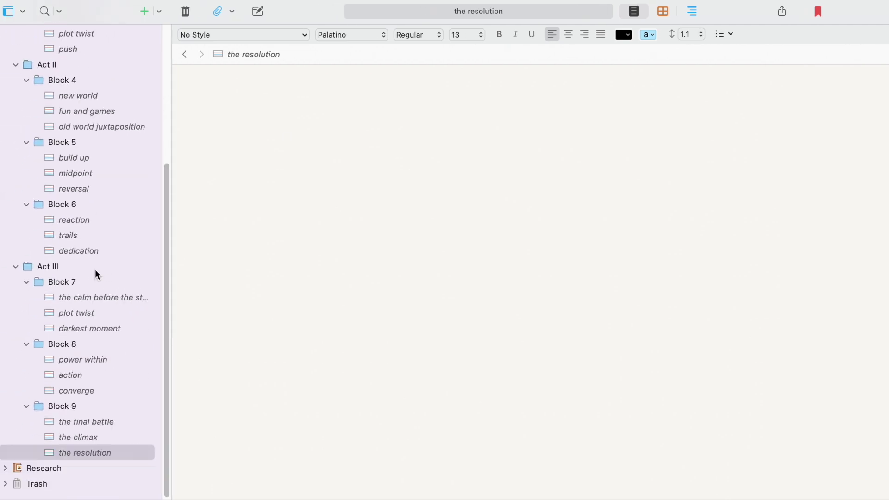